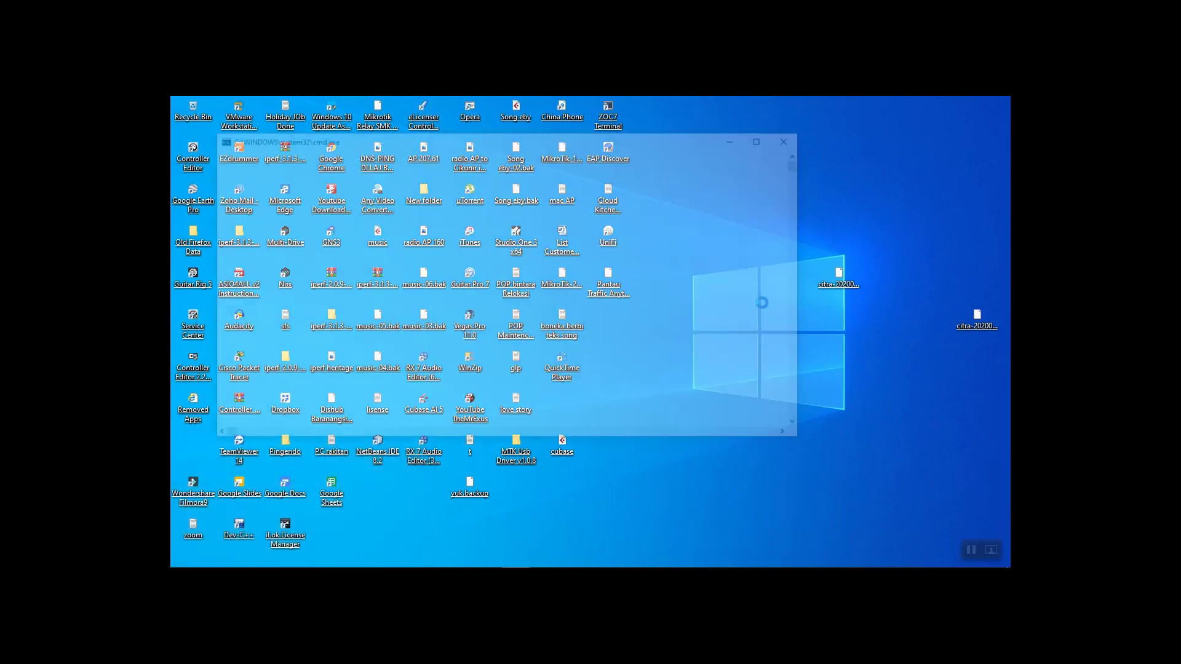
Ping 192.168.1.1, confirm 4 of 4 replies with 0% loss, and minimize the console
text(ping 192.168.1.1)
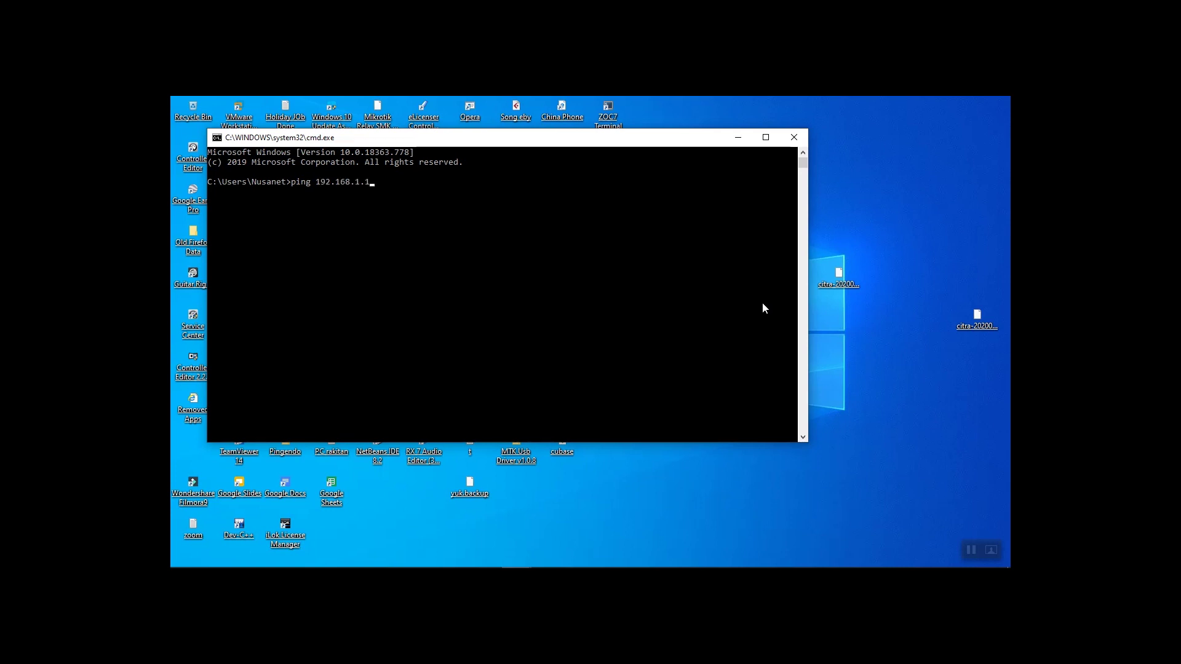
key(Return)
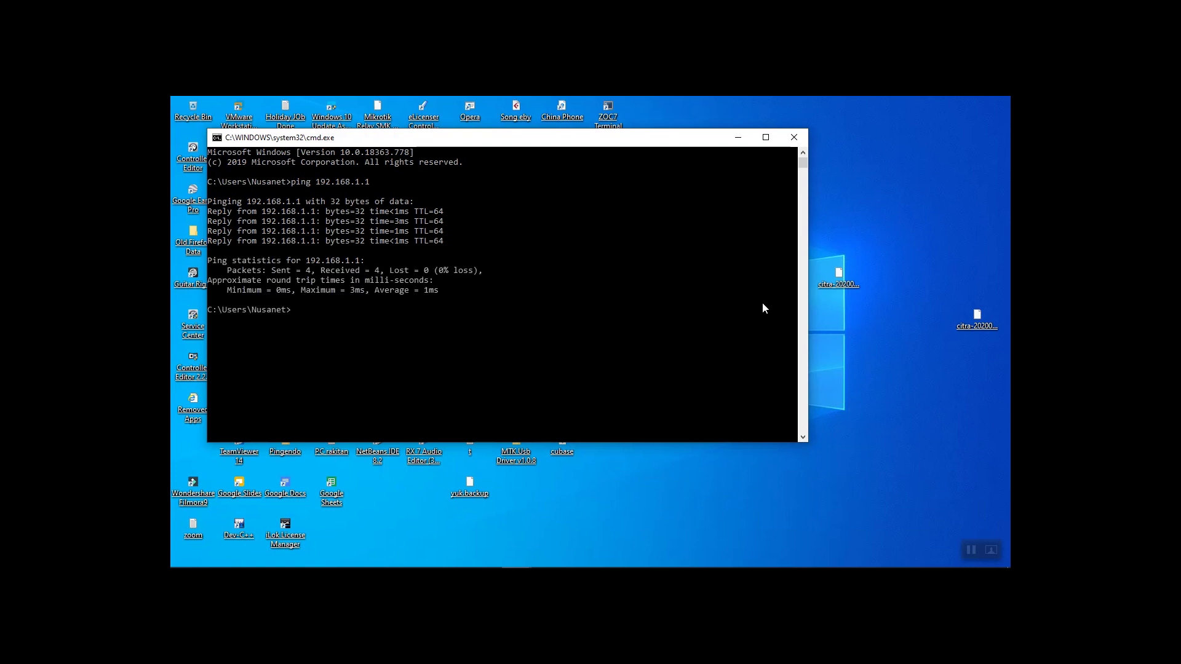
click(739, 139)
mouse_move(481, 563)
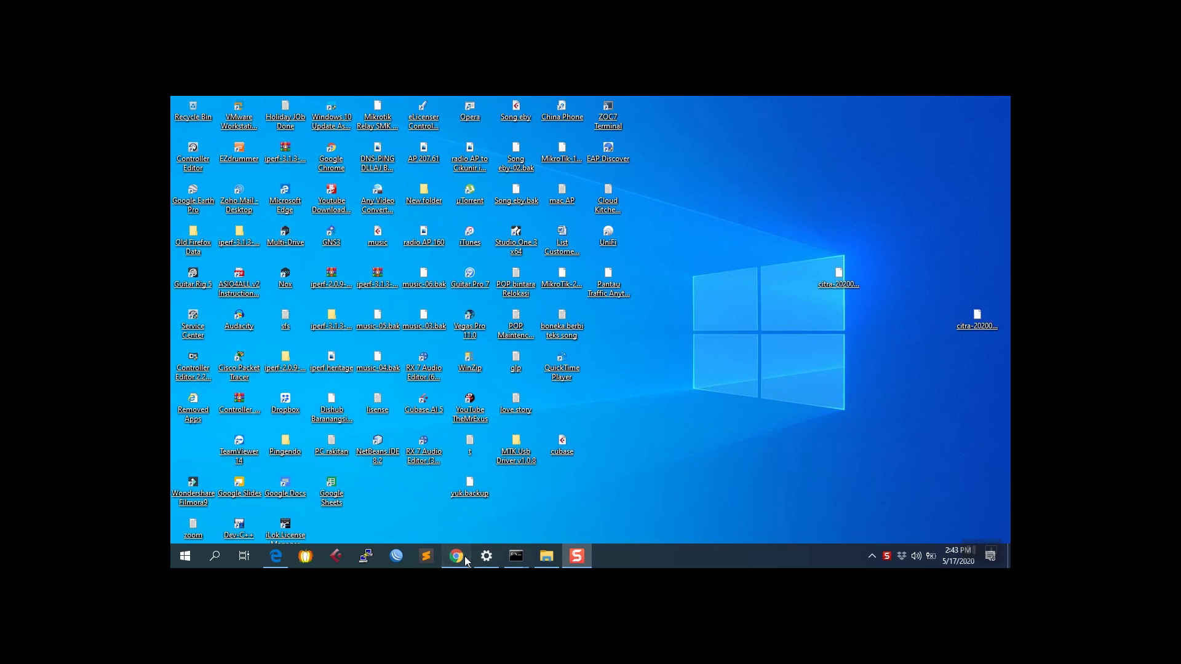
Load the router admin page at 192.168.1.1 in Chrome
click(460, 556)
click(728, 126)
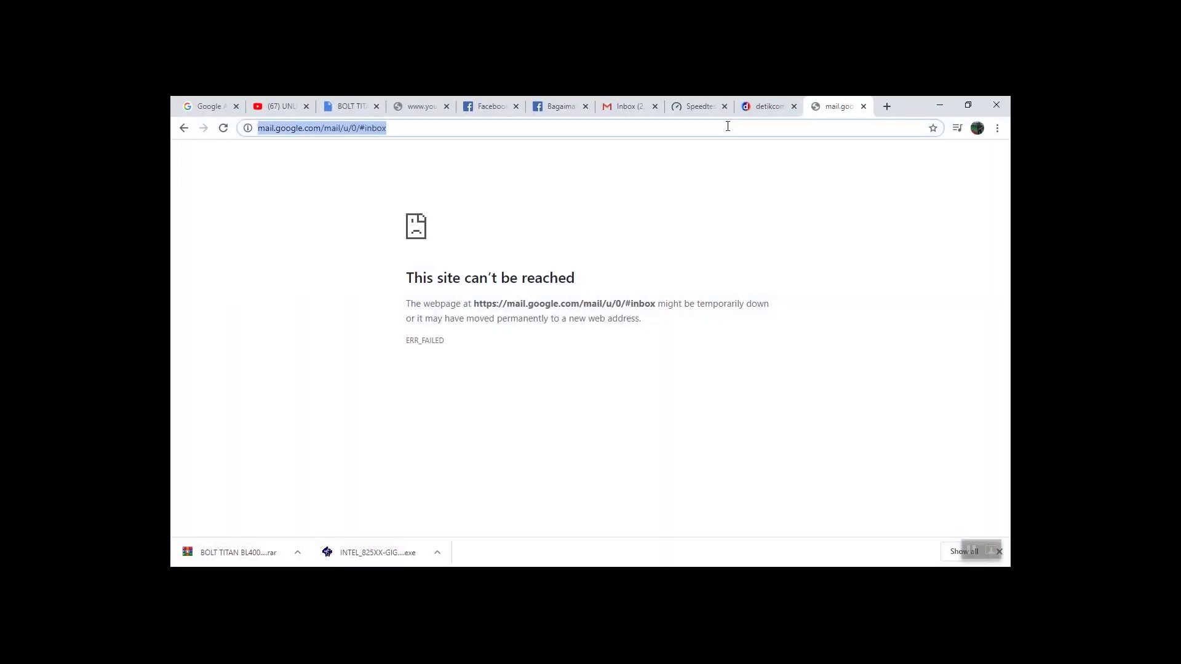
text(192.168.1.1)
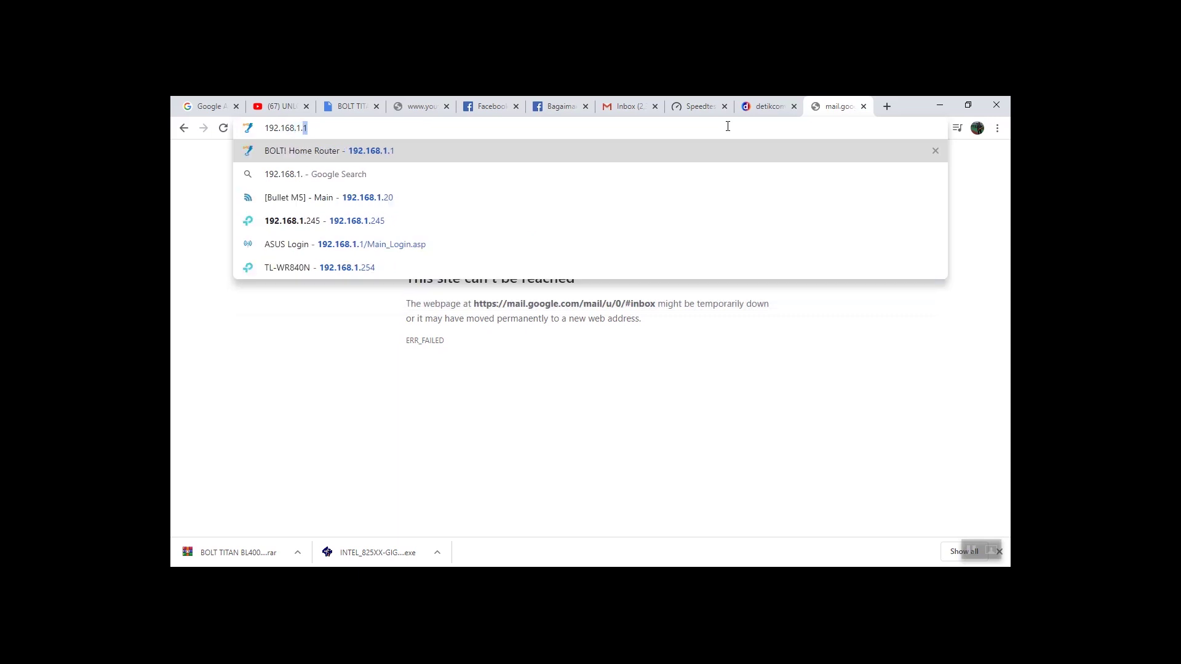
key(Return)
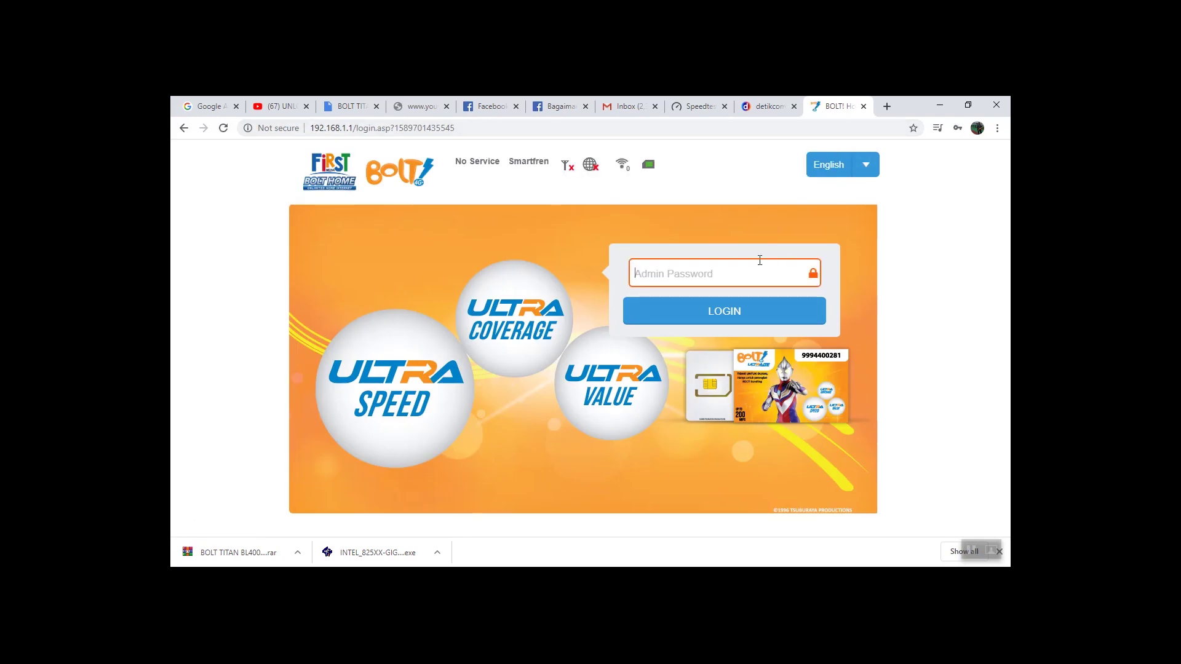
Log in with the admin password and decline Chrome's offer to update it
click(735, 269)
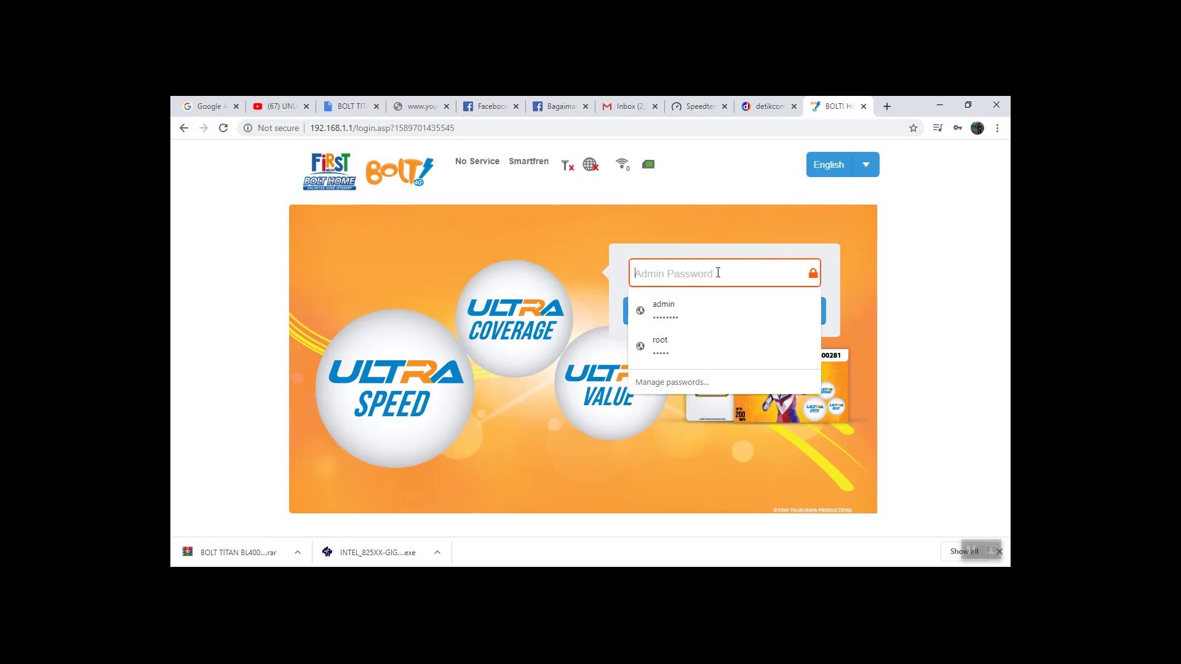
text(a)
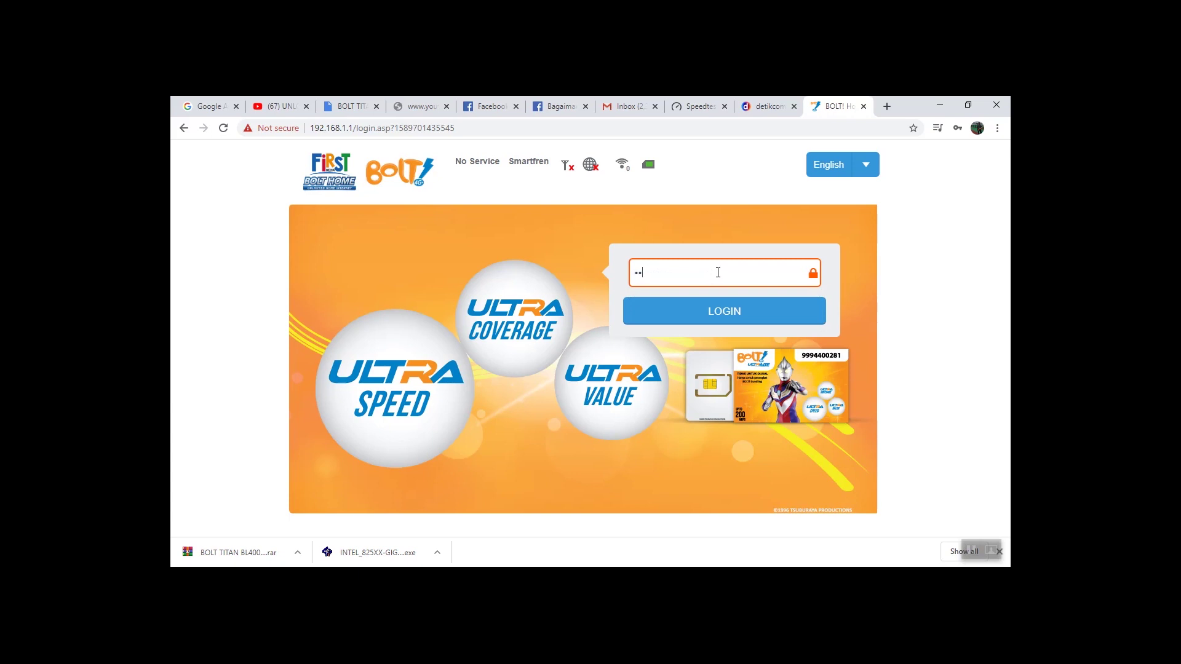
text(dmin)
key(Return)
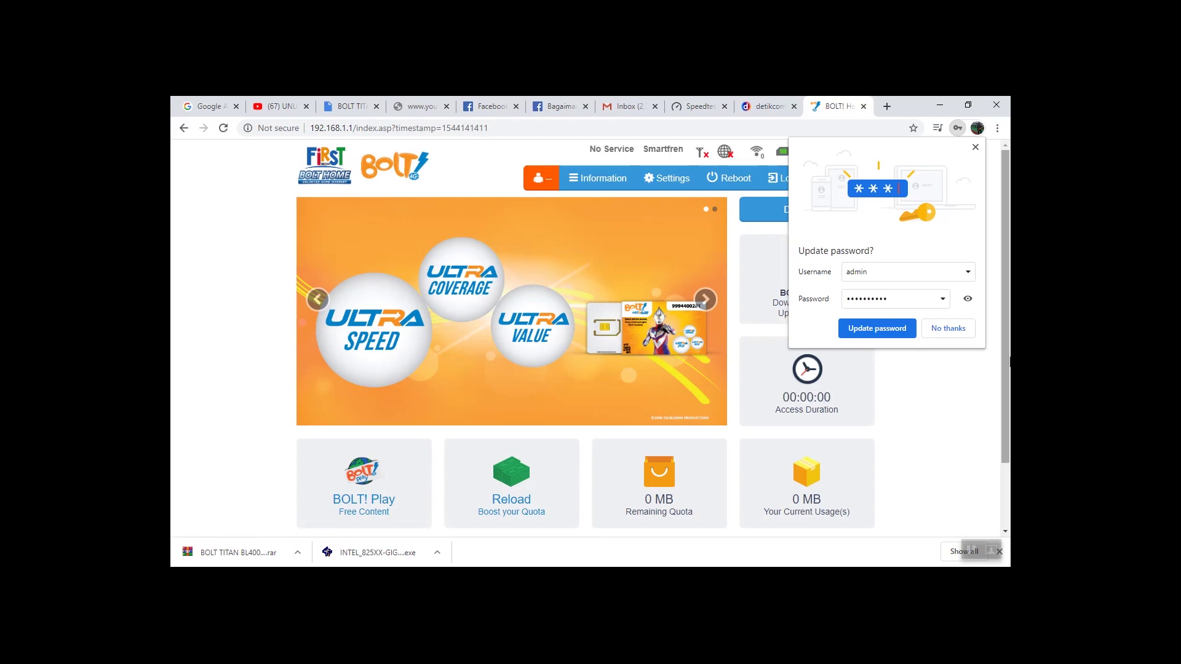
click(961, 331)
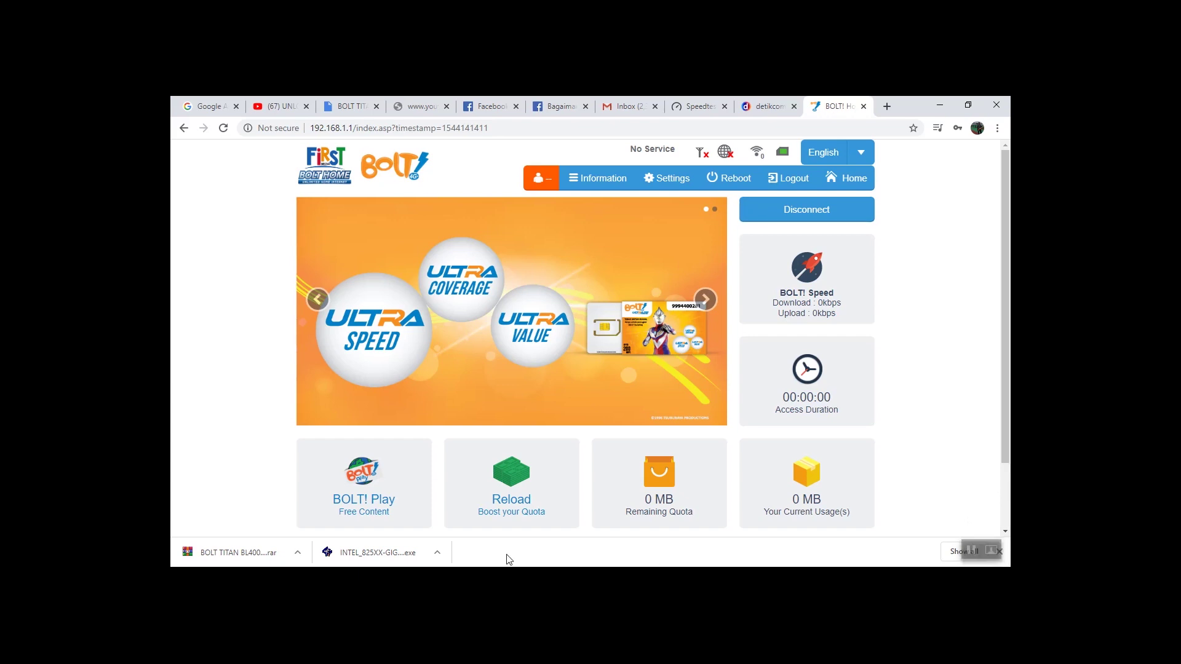
Confirm FW-Bolt_01.01.02.147.ipk is in the BOLT TITAN BL400 UNLOCK folder, then return to the dashboard
key(super)
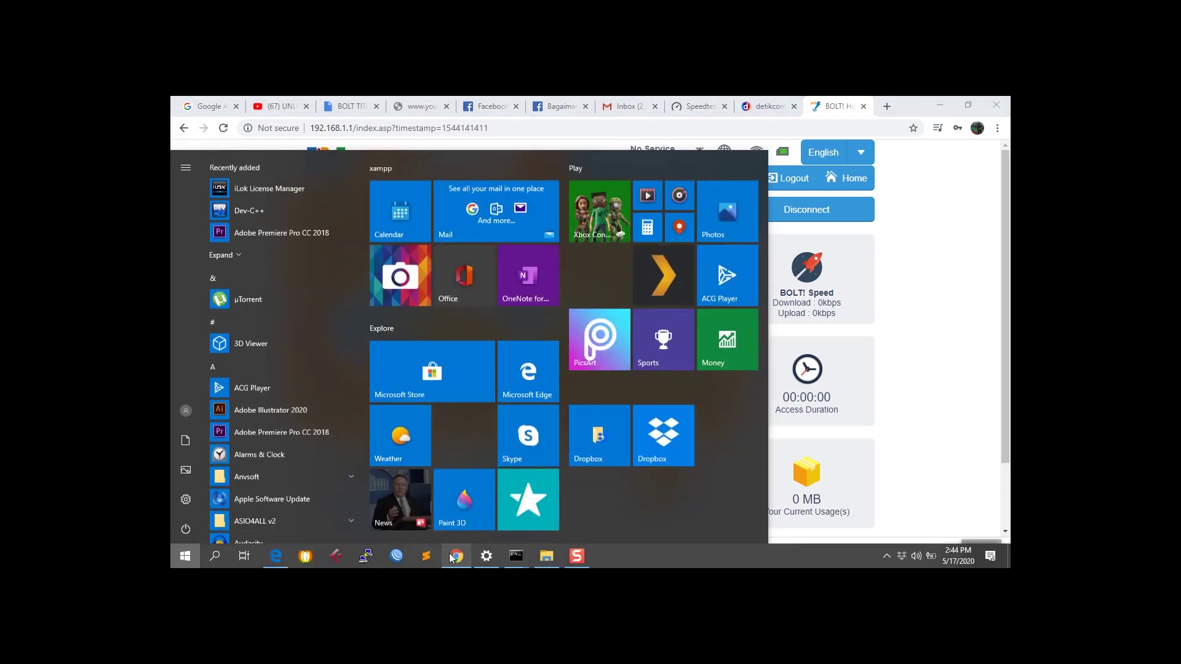
click(546, 556)
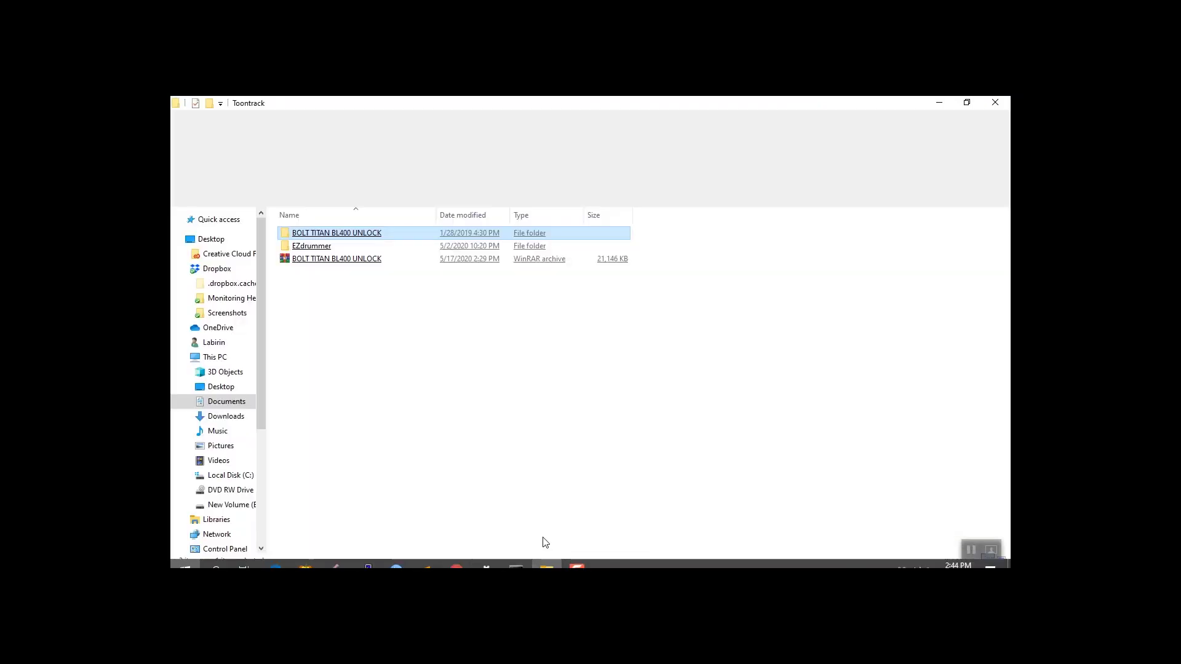
double_click(318, 237)
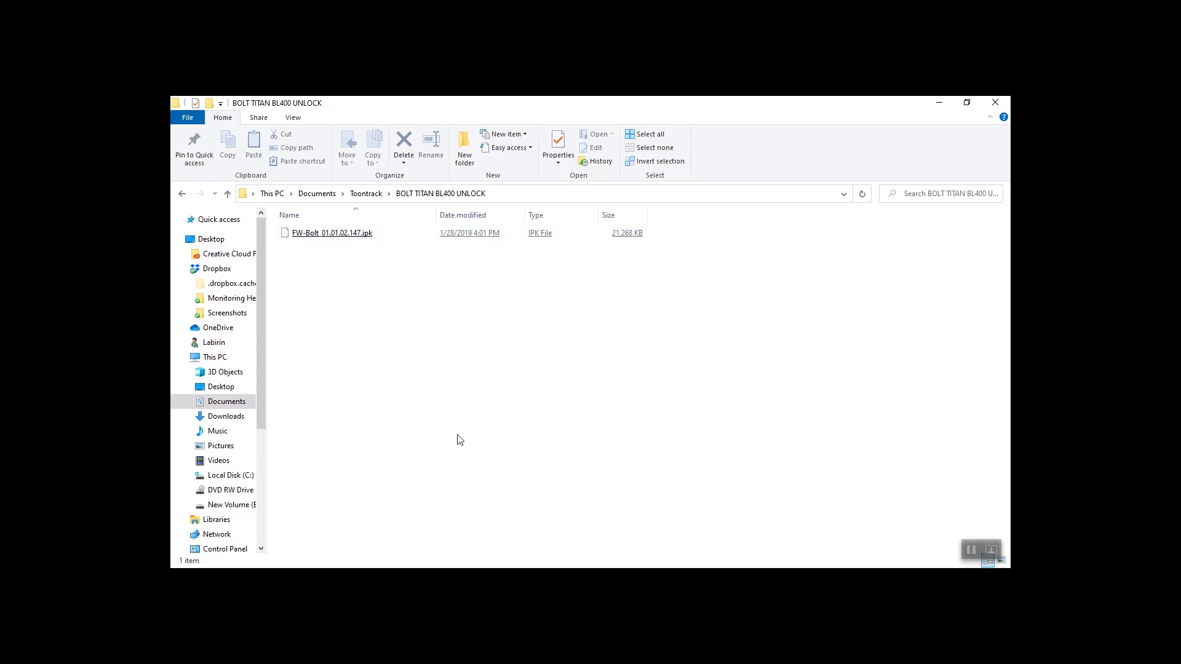
key(super)
key(super)
key(super)
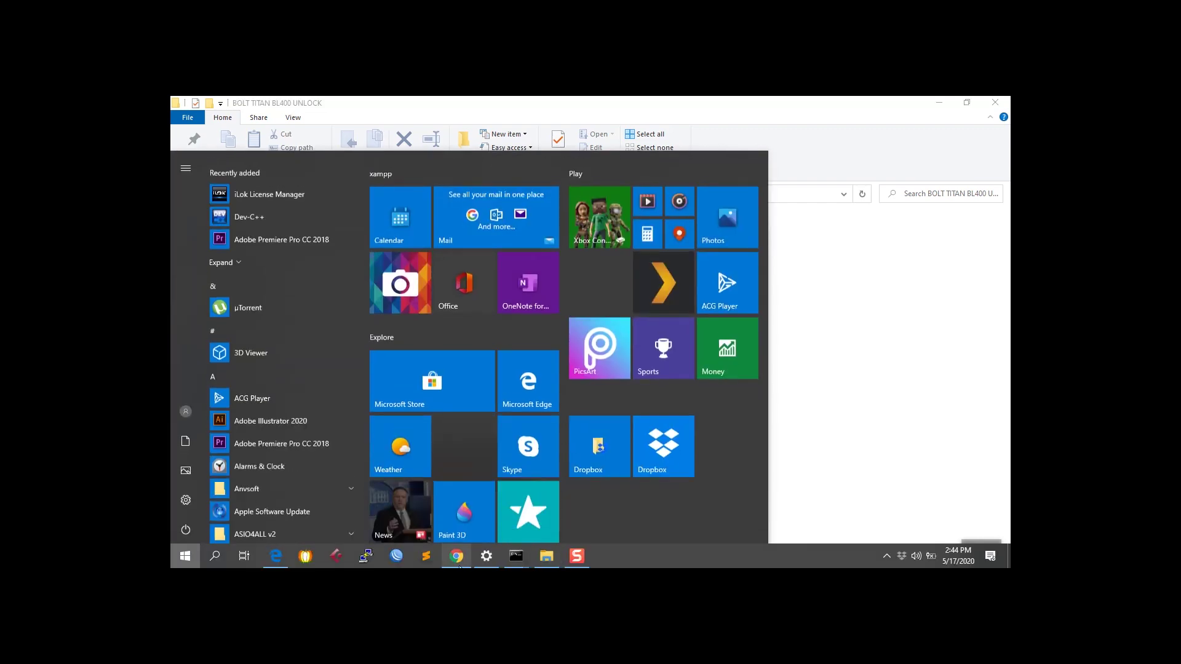
click(467, 562)
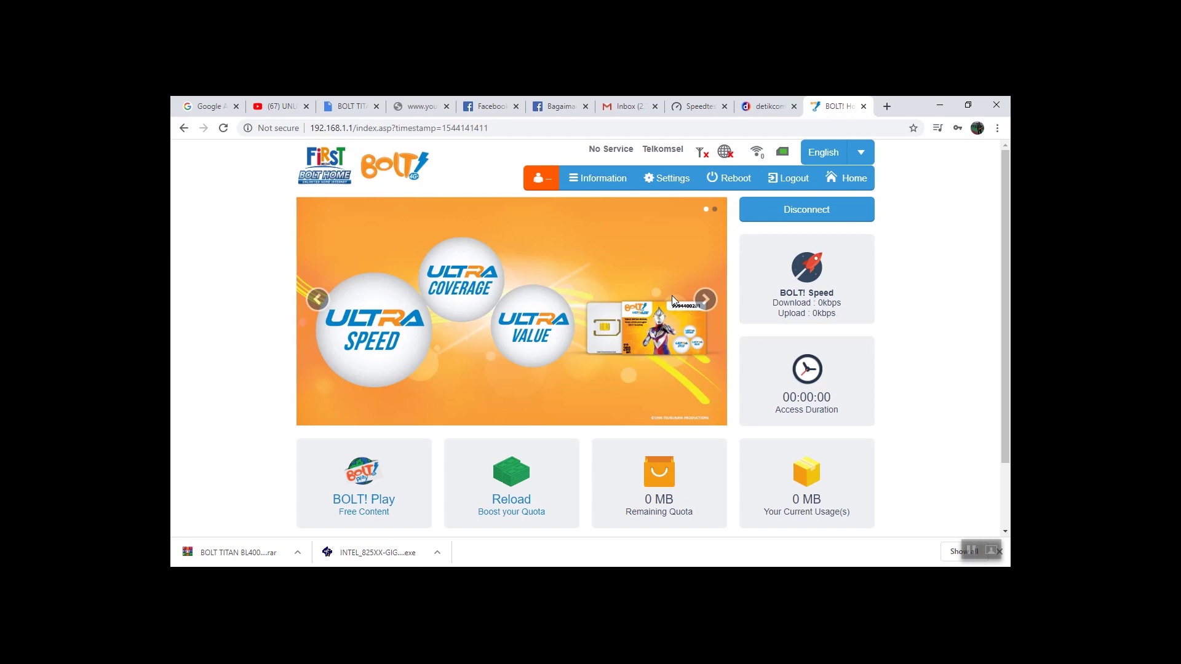
Navigate from Settings through the WiFi settings form to the Software upgrade page
click(671, 191)
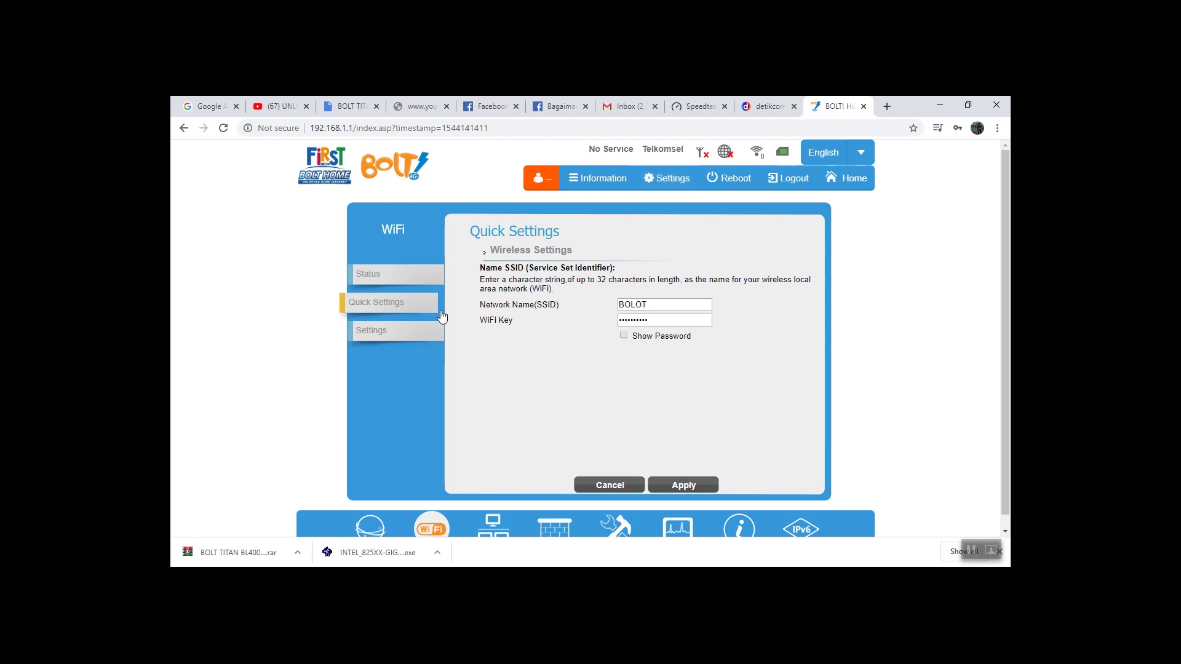
click(389, 332)
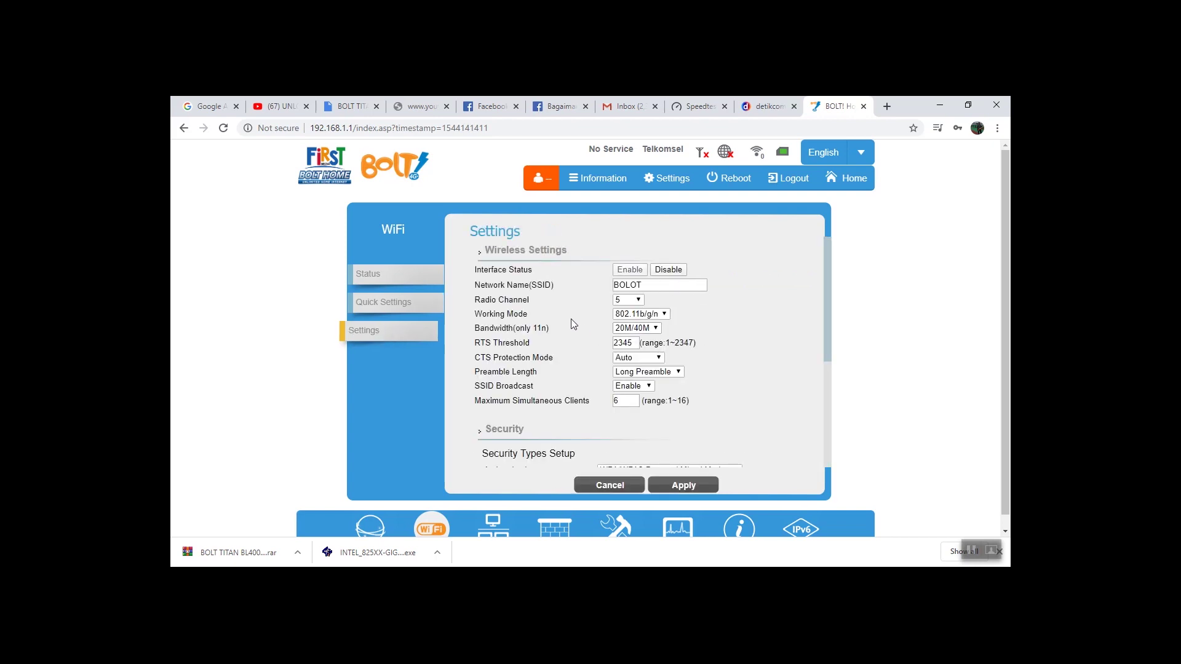
scroll(563, 311, down, 5)
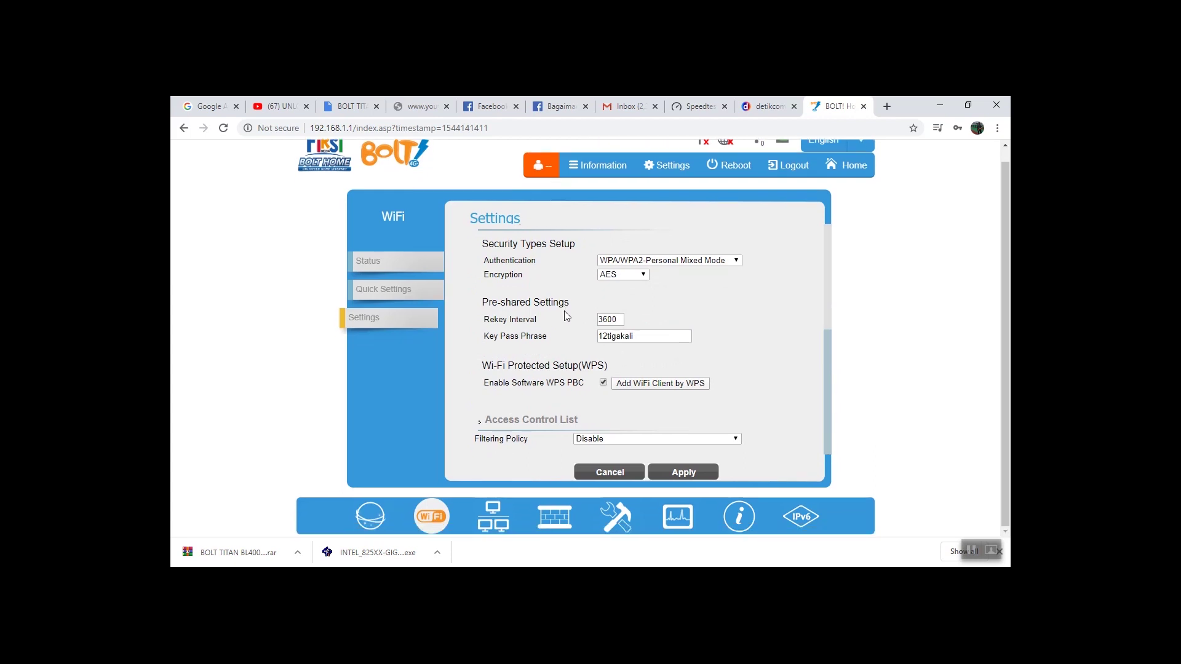
click(626, 522)
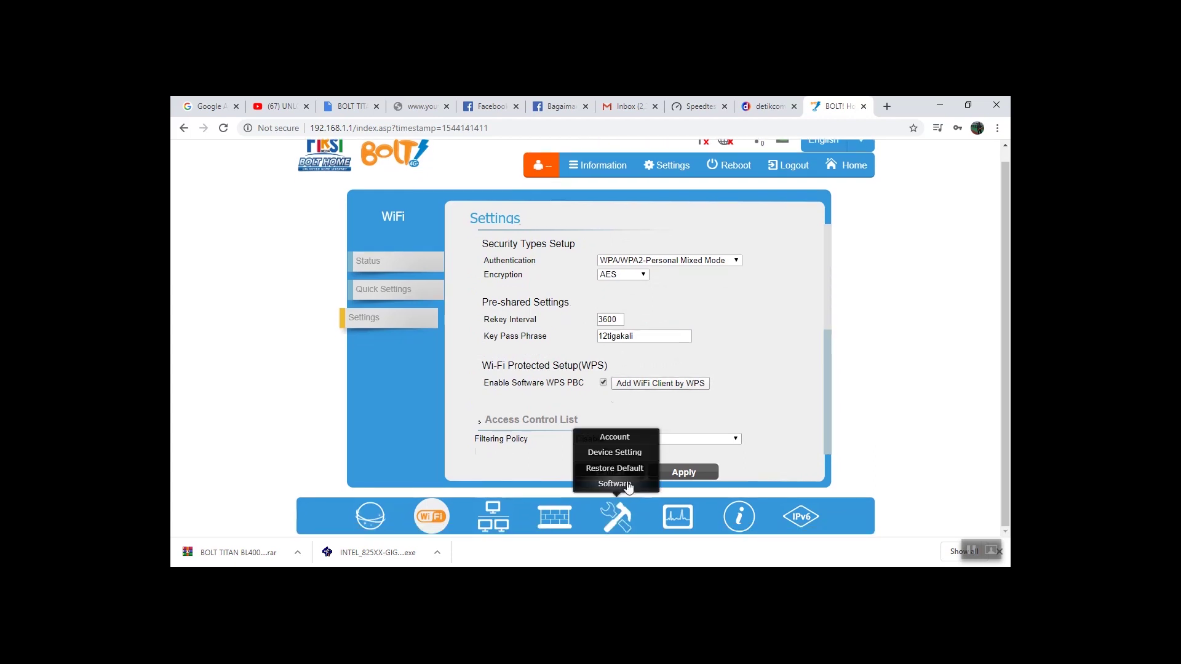
click(615, 484)
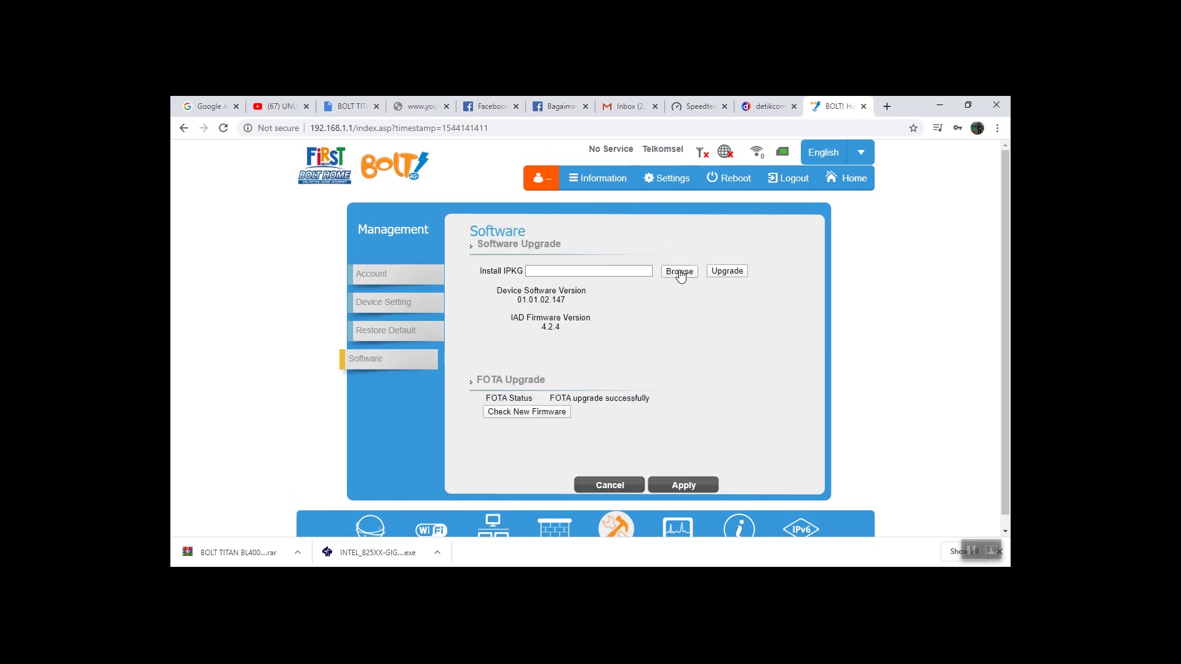
Choose FW-Bolt_01.01.02.147.ipk from Documents > Toontrack > BOLT TITAN BL400 UNLOCK for Install IPKG
click(680, 273)
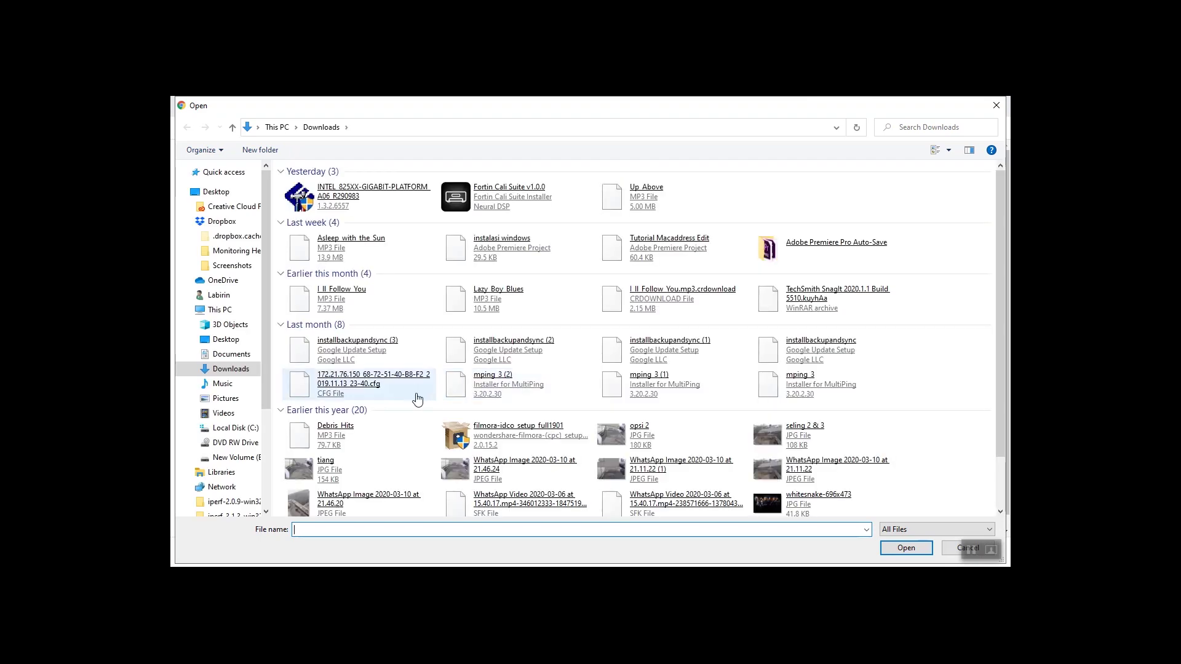
click(239, 356)
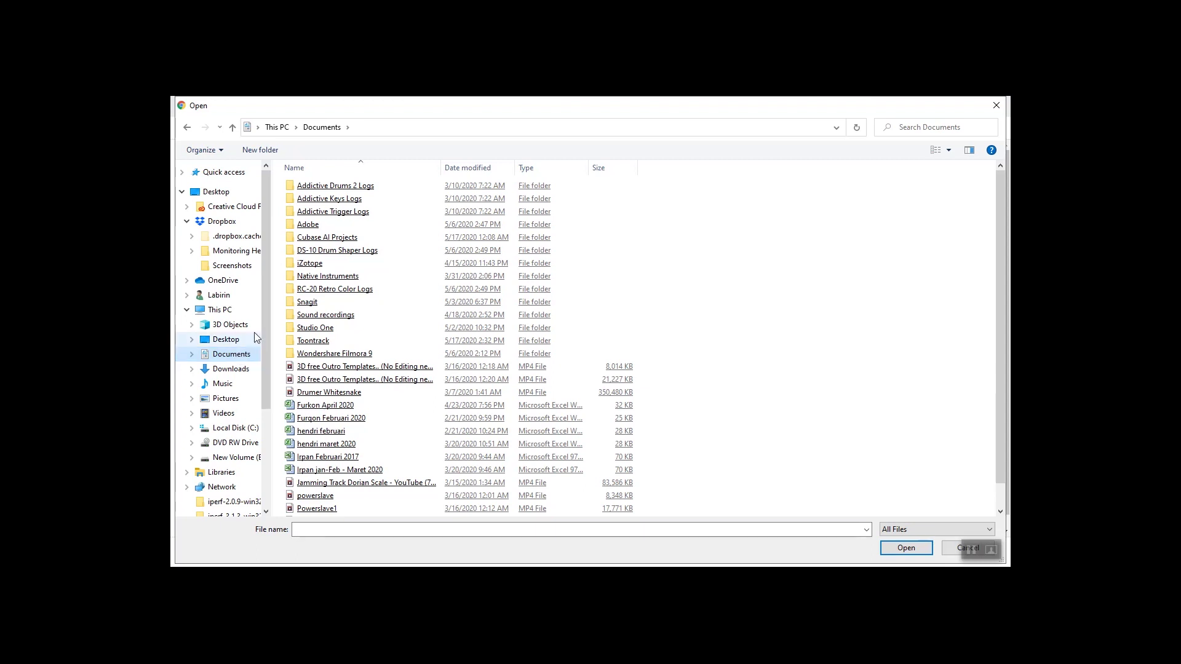
double_click(321, 340)
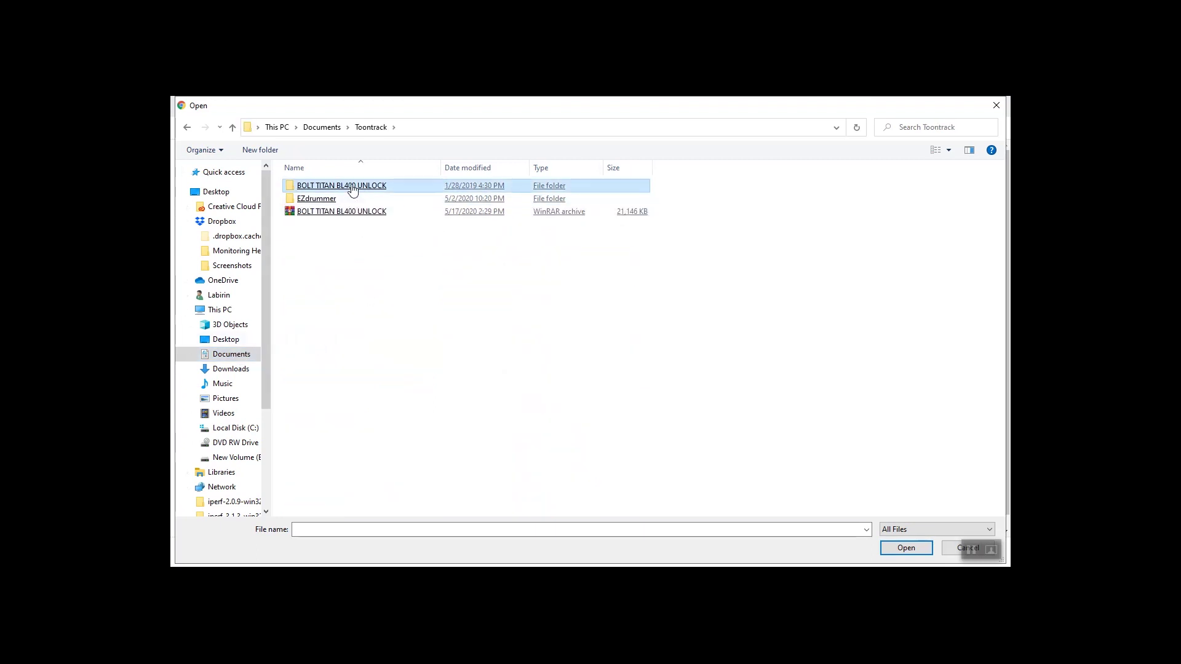
double_click(352, 185)
click(363, 188)
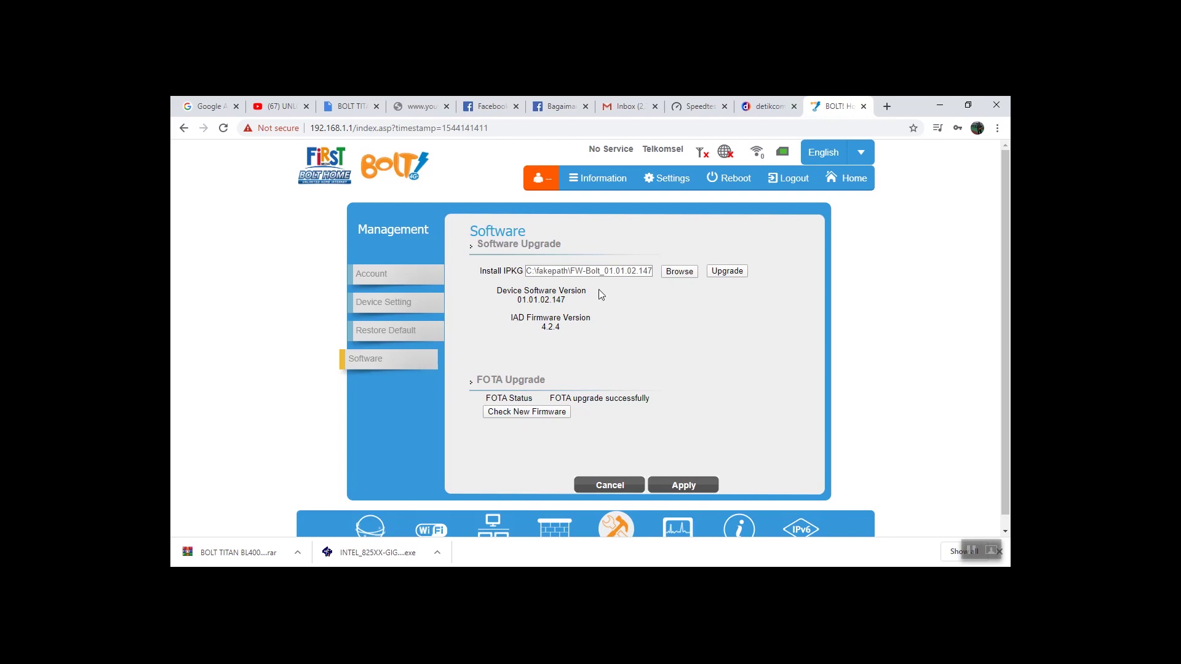
Start the firmware upgrade and wait out the roughly 105-second countdown
click(726, 274)
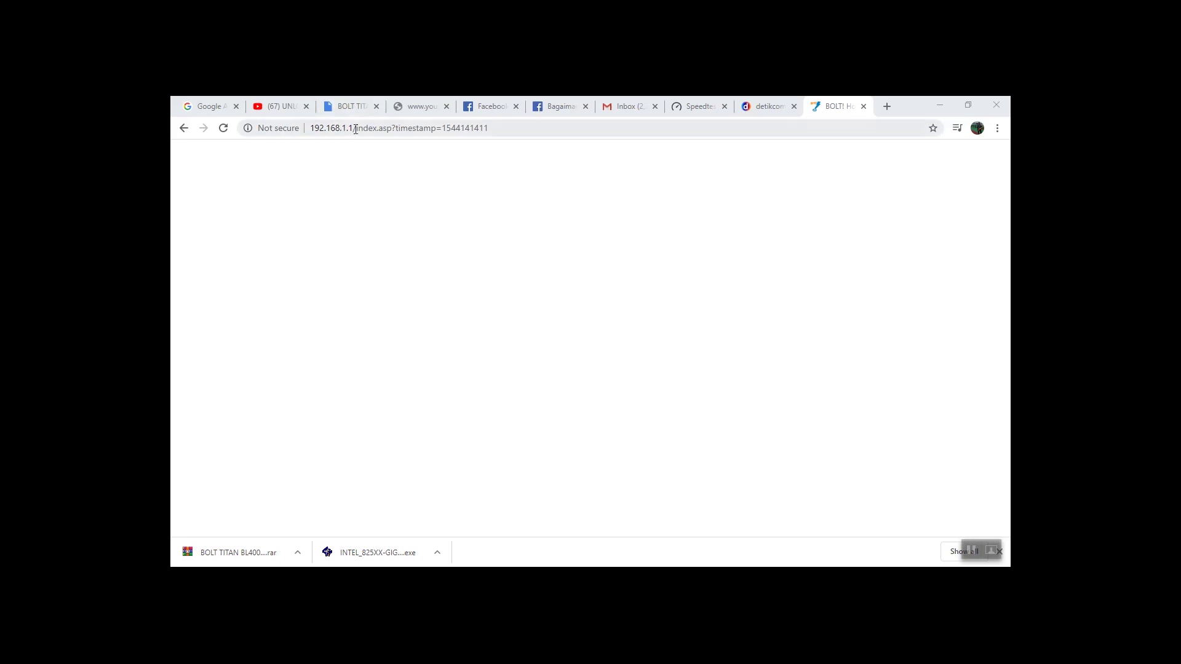
Reload the router admin at the bare 192.168.1.1 address
drag(356, 129, 623, 155)
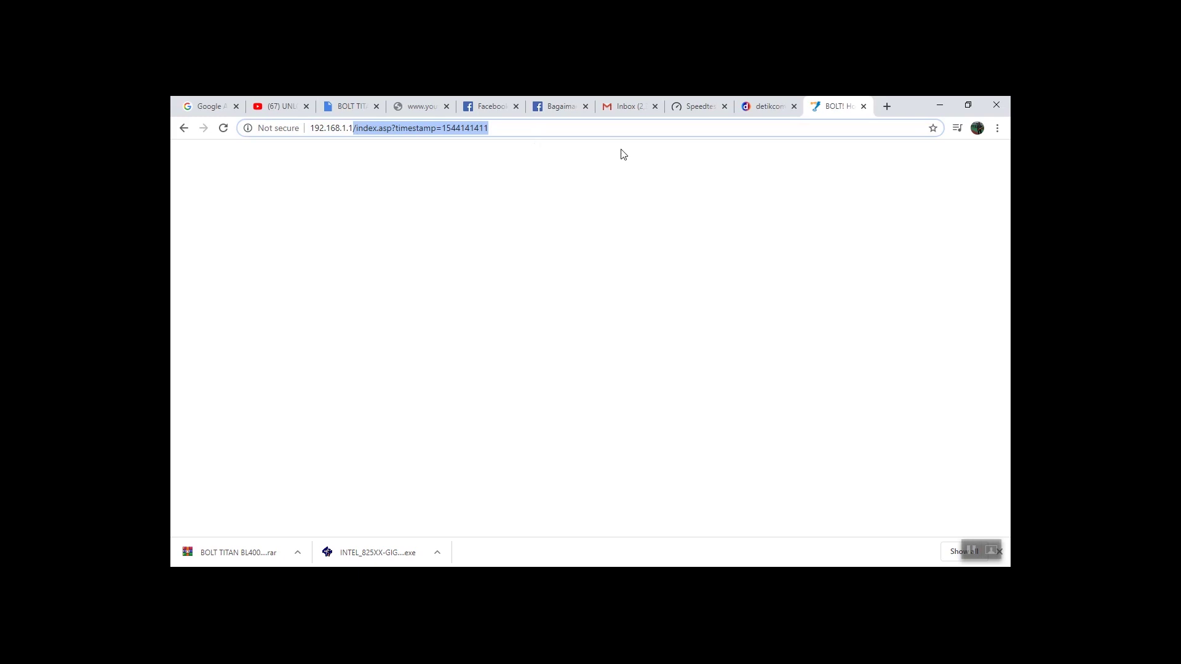
key(BackSpace)
key(Return)
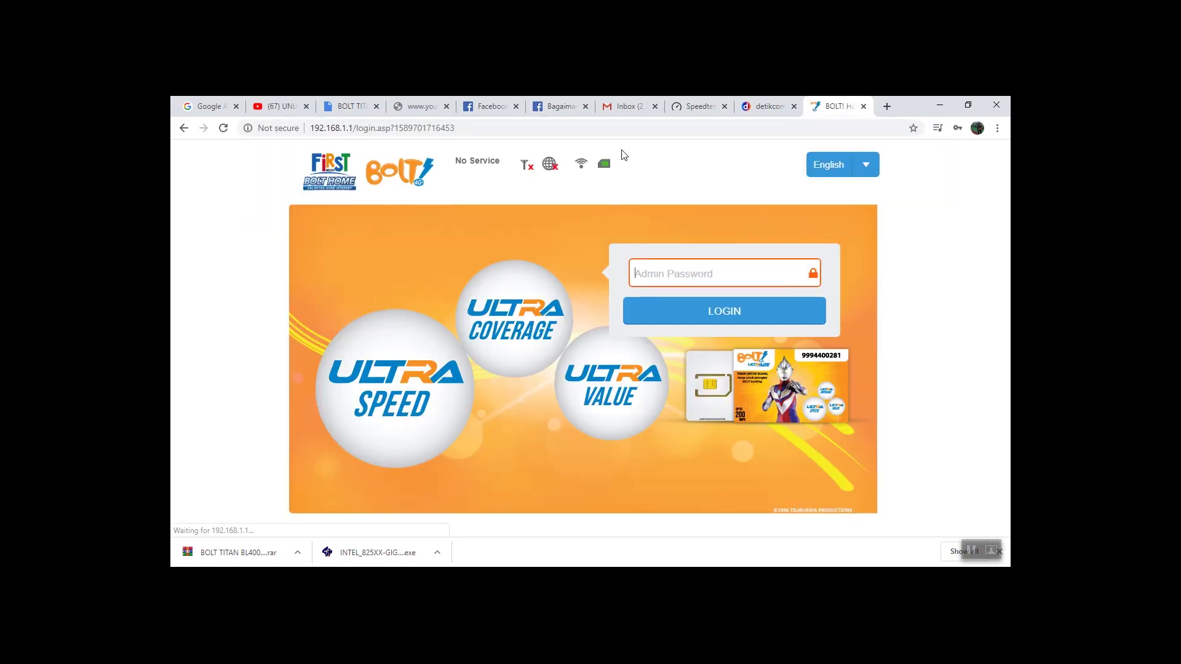
Log back in with the admin password and dismiss Chrome's password update prompt
click(649, 274)
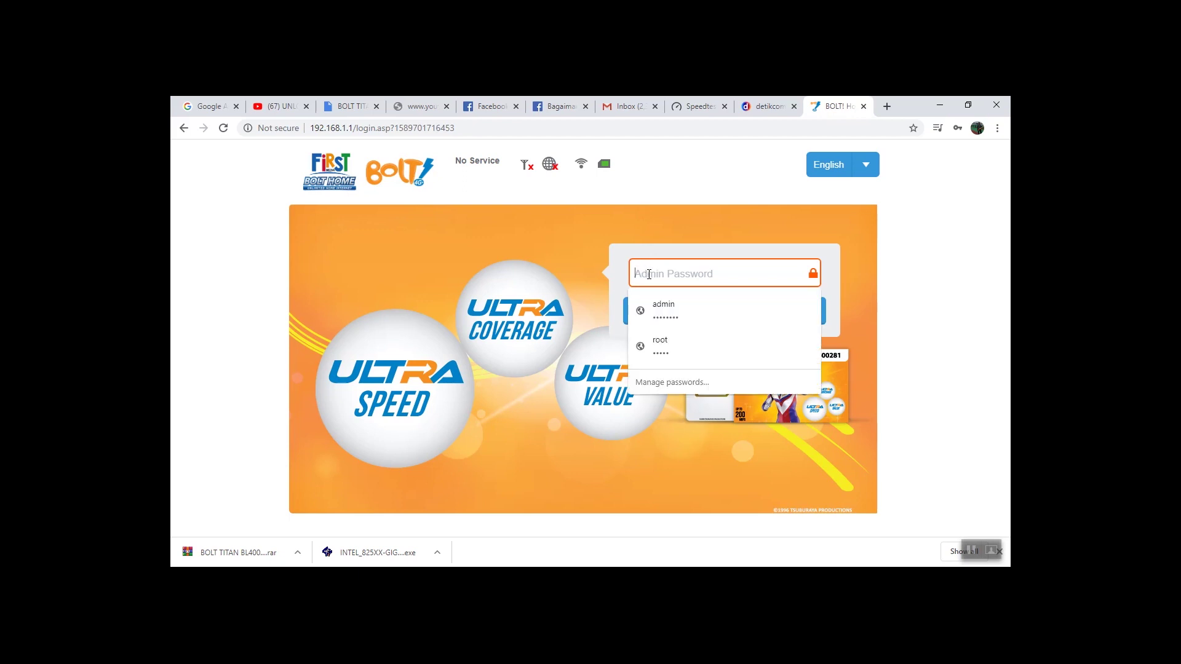
text(a)
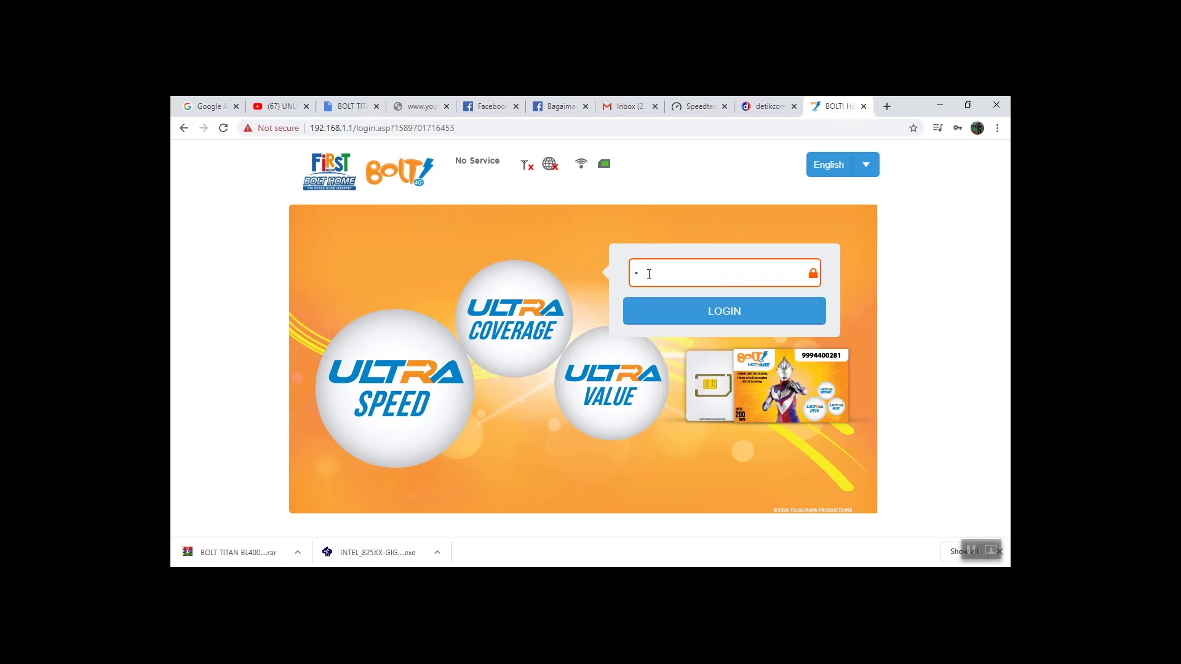
key(BackSpace)
text(ad)
key(Return)
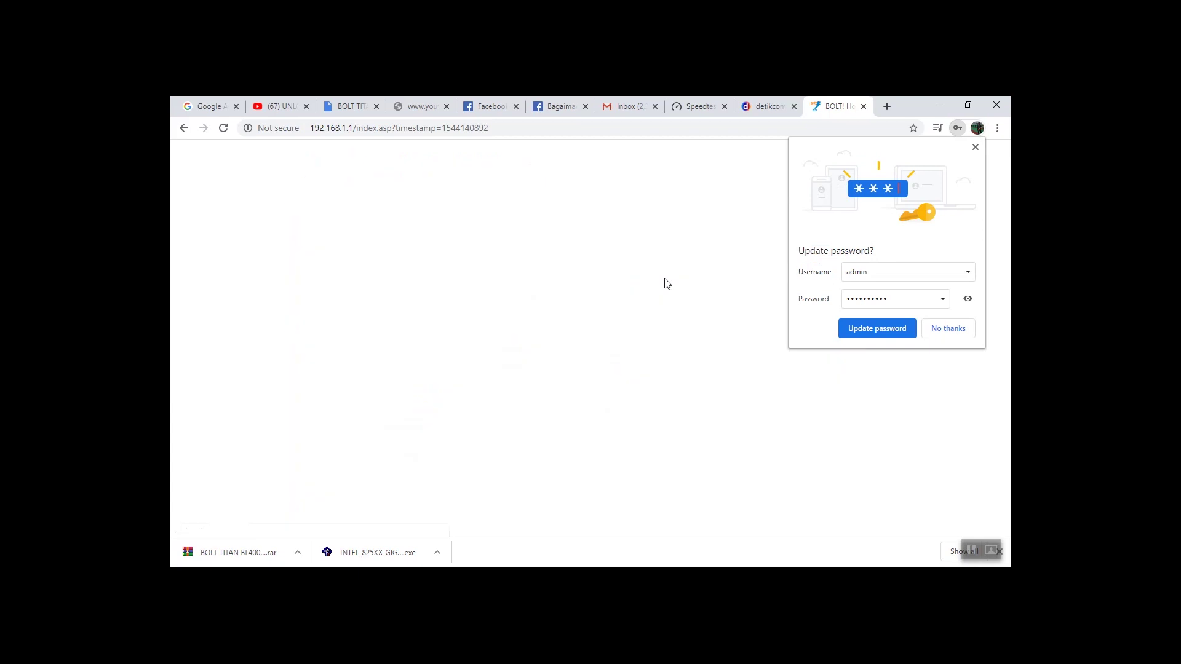
click(951, 329)
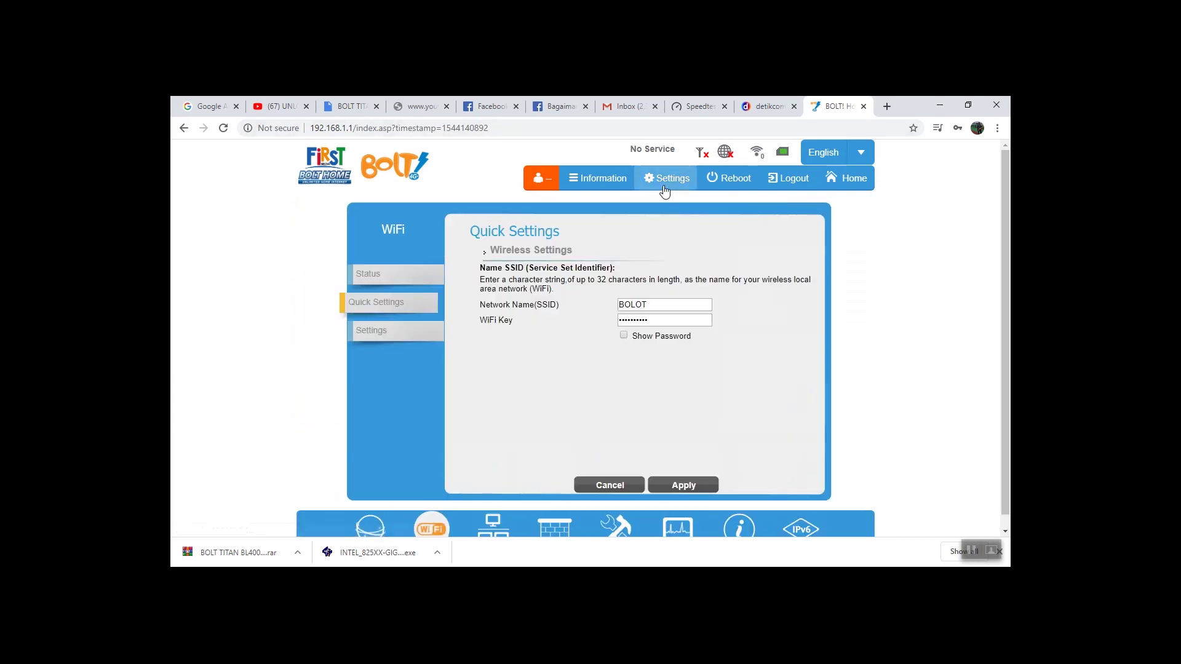
Open the Software page from WiFi Settings via the tools menu
click(385, 338)
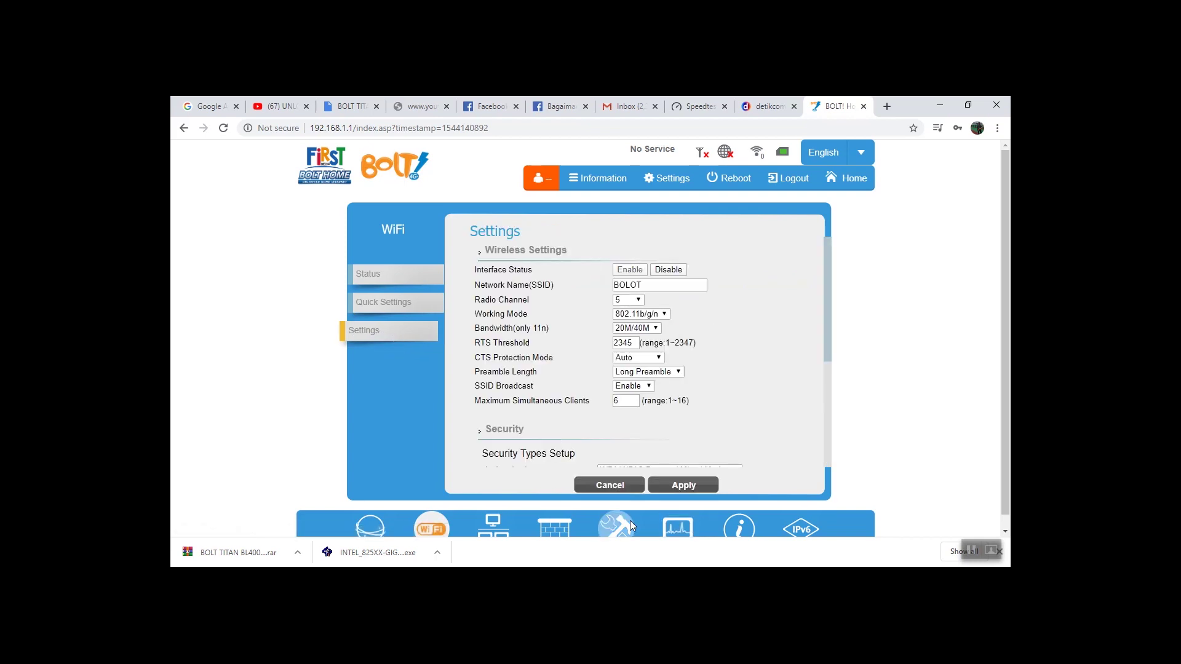
mouse_move(630, 521)
click(628, 498)
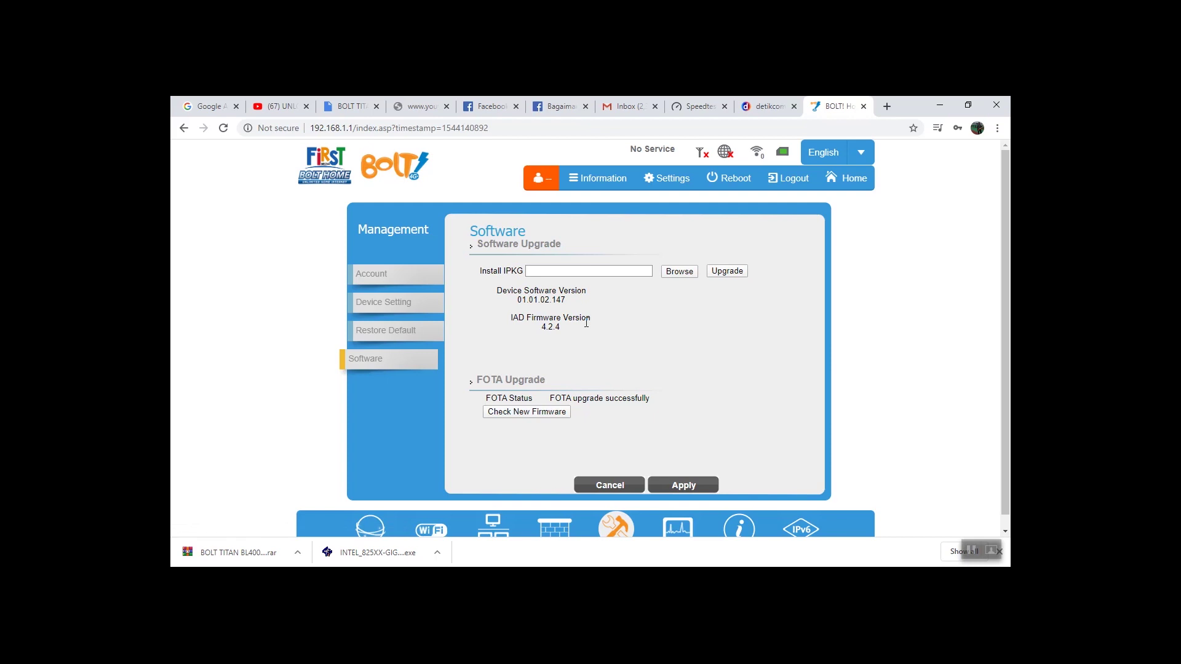
Check the IAD Firmware Version 4.2.4 and apply the Software page
drag(527, 321, 615, 326)
drag(541, 327, 574, 326)
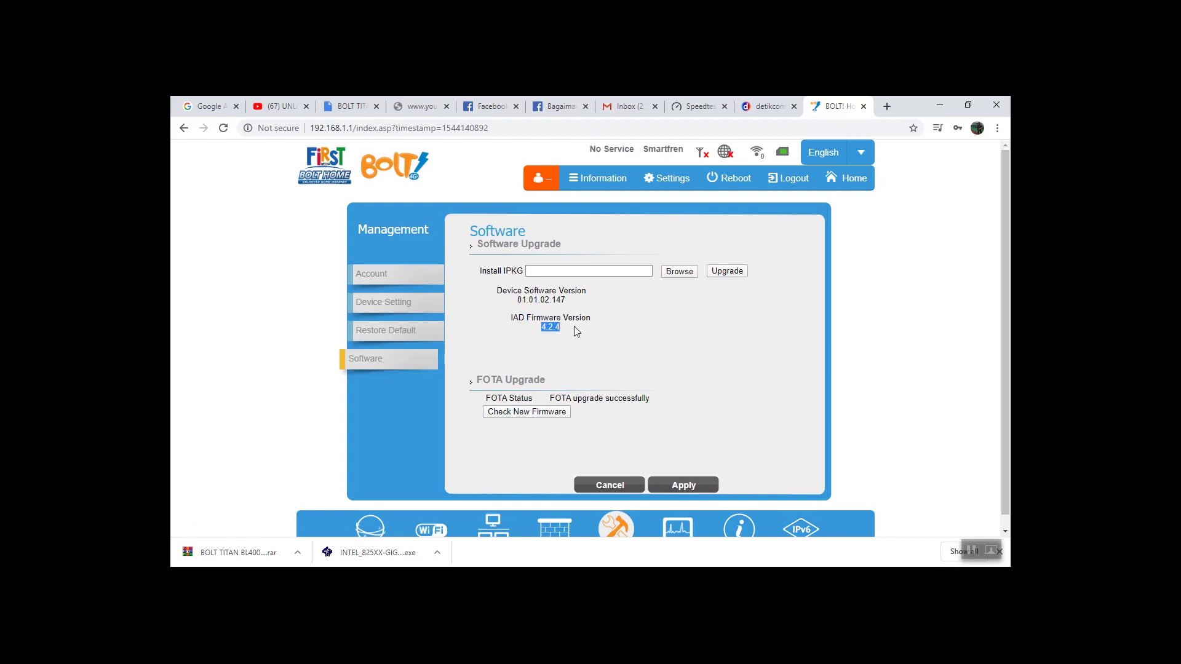
click(554, 300)
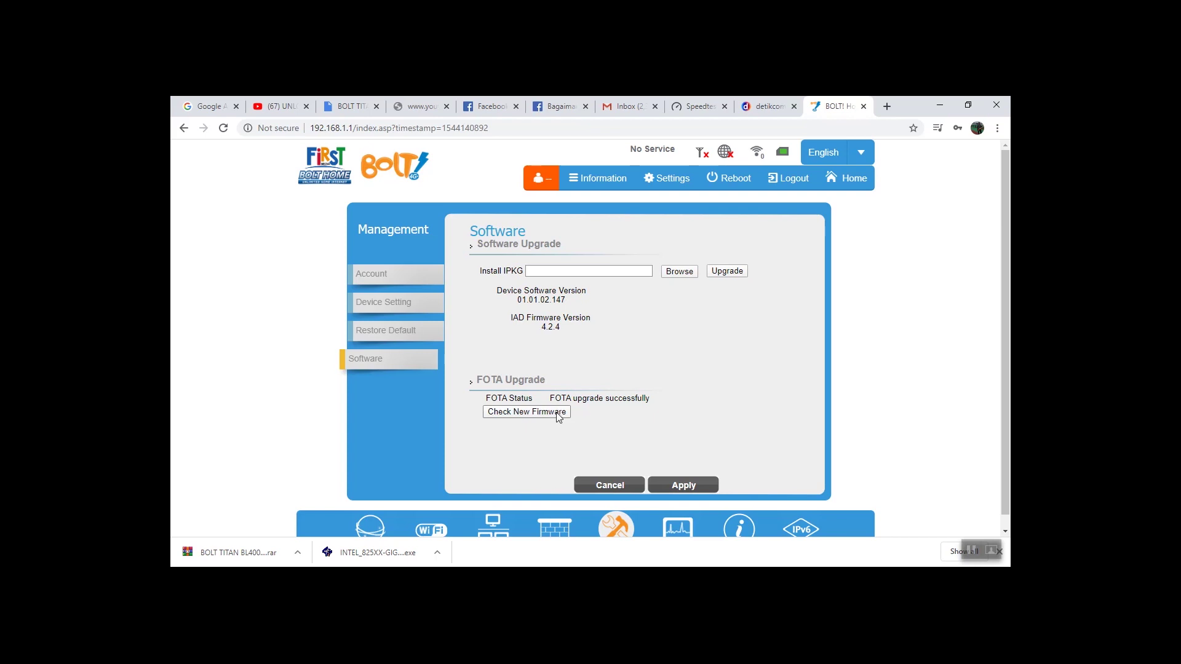
scroll(701, 390, down, 1)
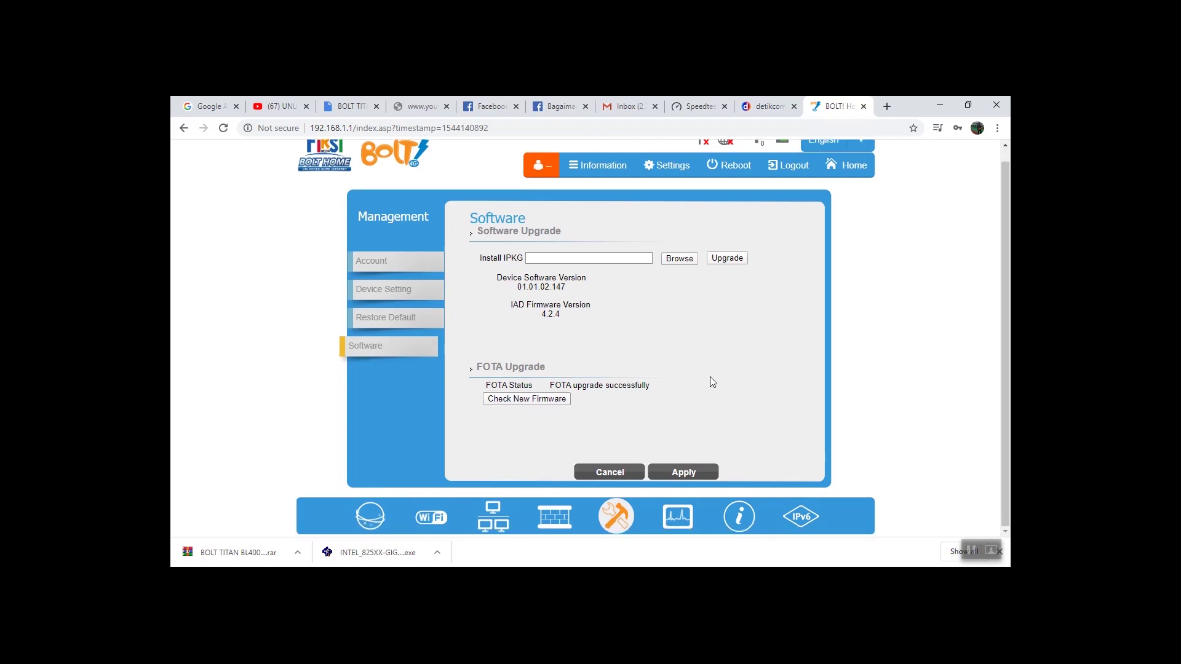
click(708, 472)
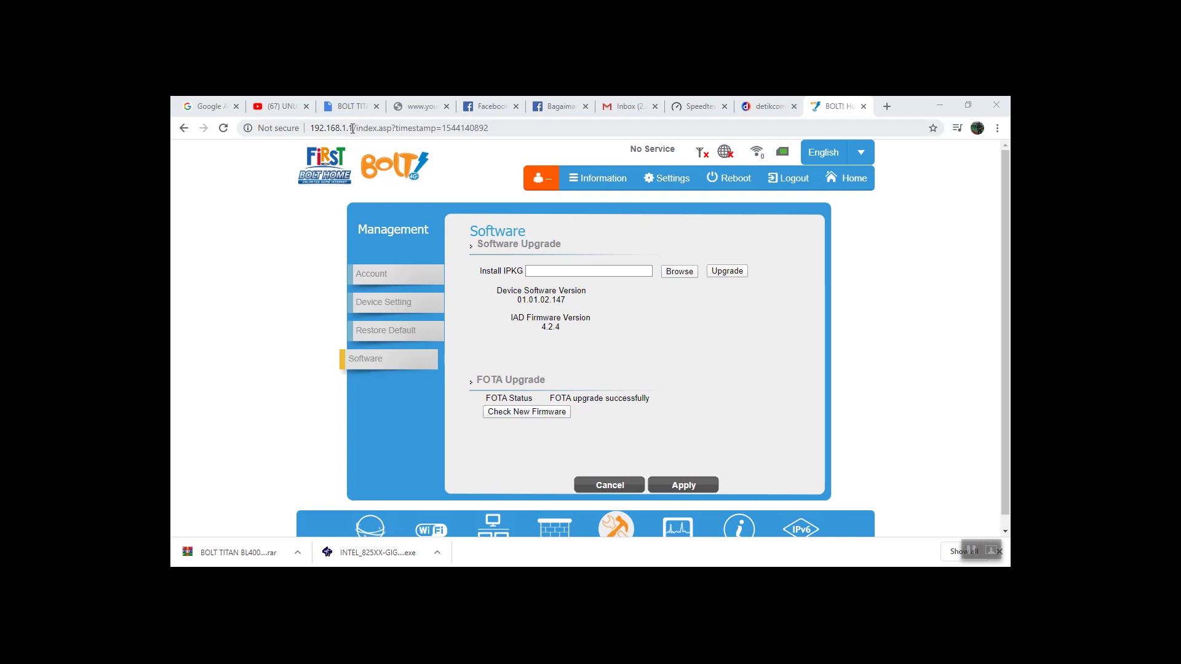
Strip the page path and reload 192.168.1.1 to check the LTE Telkomsel signal
drag(355, 128, 492, 128)
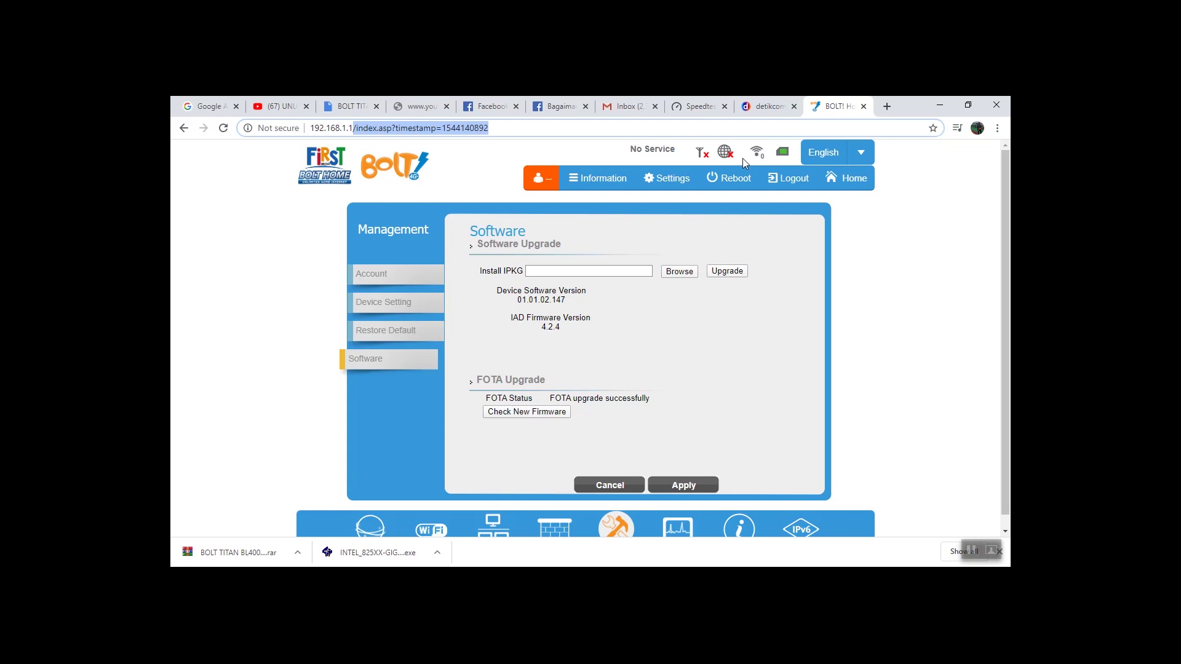
key(Delete)
key(Return)
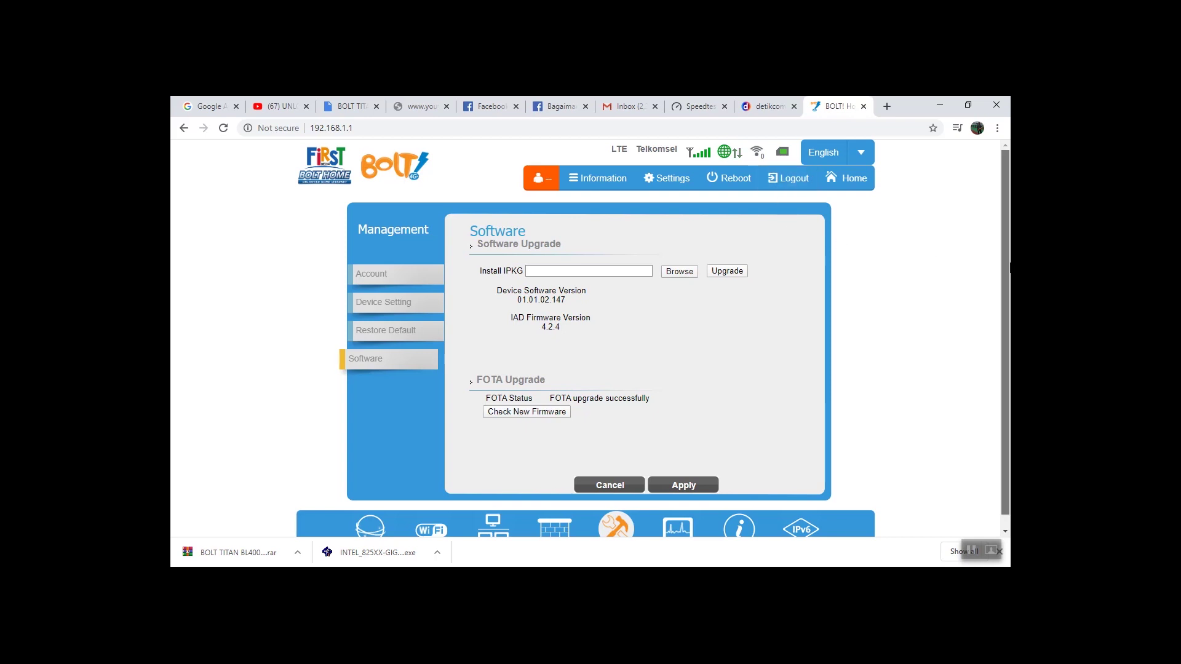
scroll(1009, 268, down, 1)
scroll(1009, 268, up, 1)
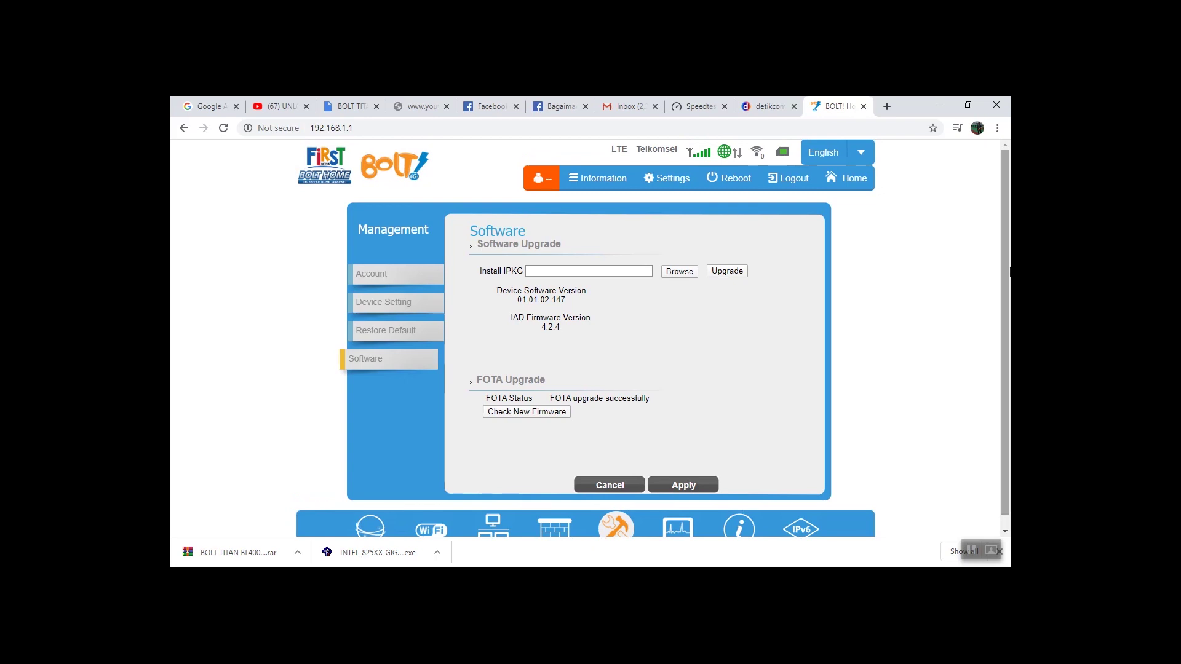
scroll(1009, 269, down, 1)
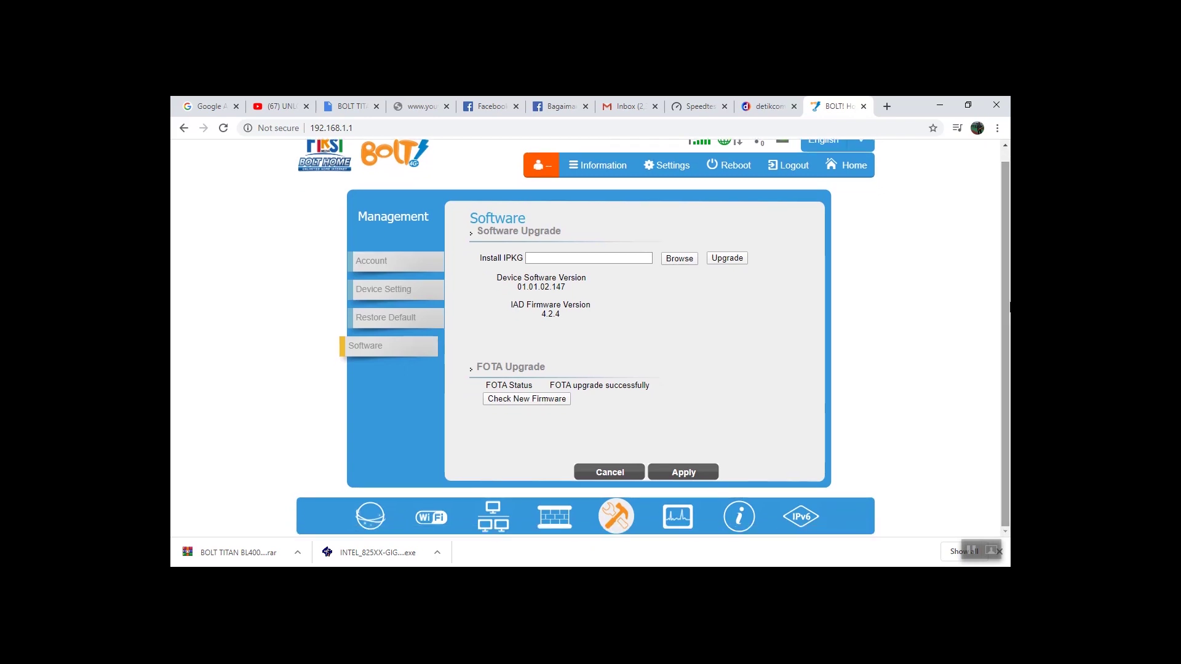
scroll(1010, 268, up, 1)
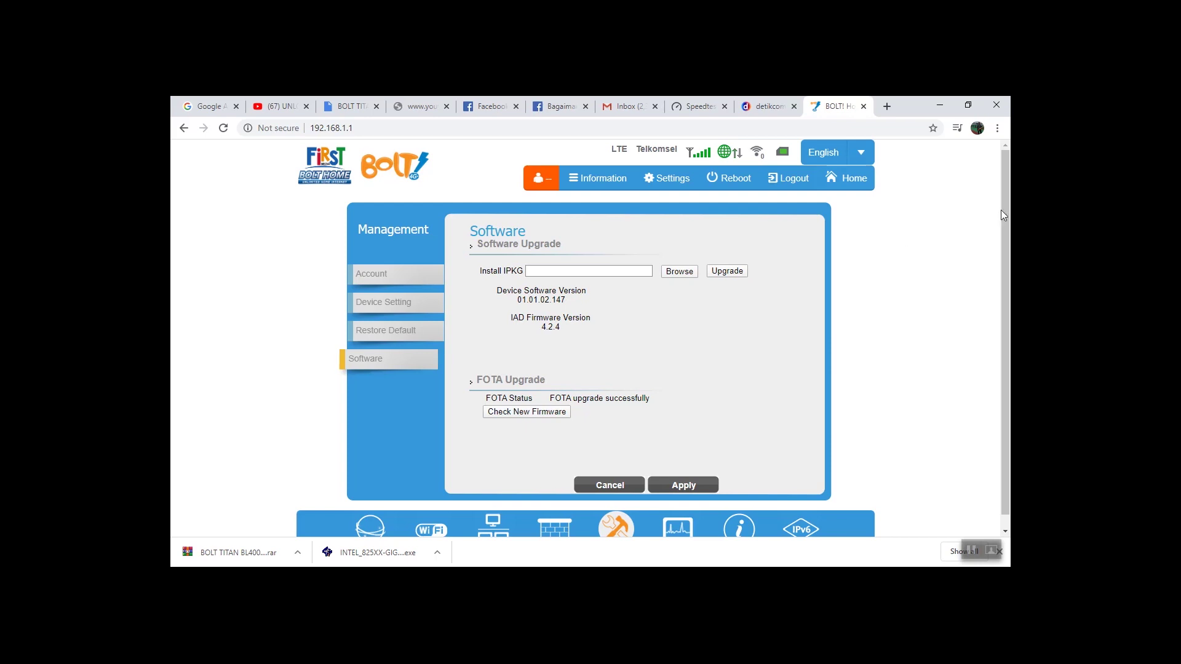
scroll(1005, 212, down, 1)
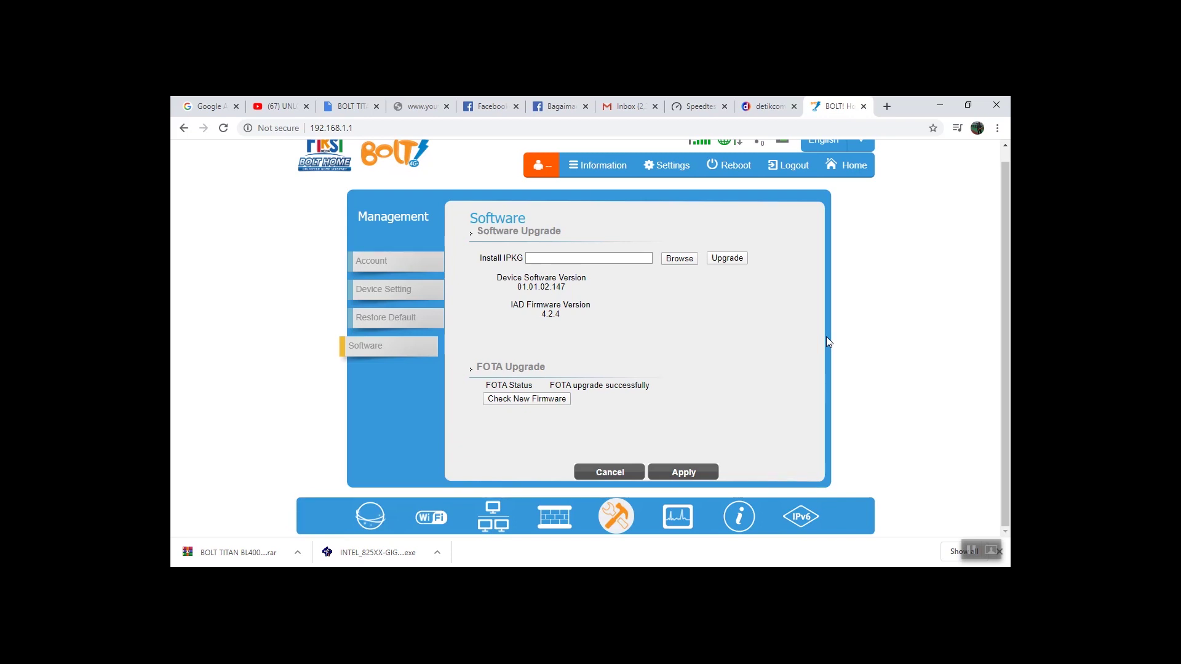
scroll(842, 342, up, 1)
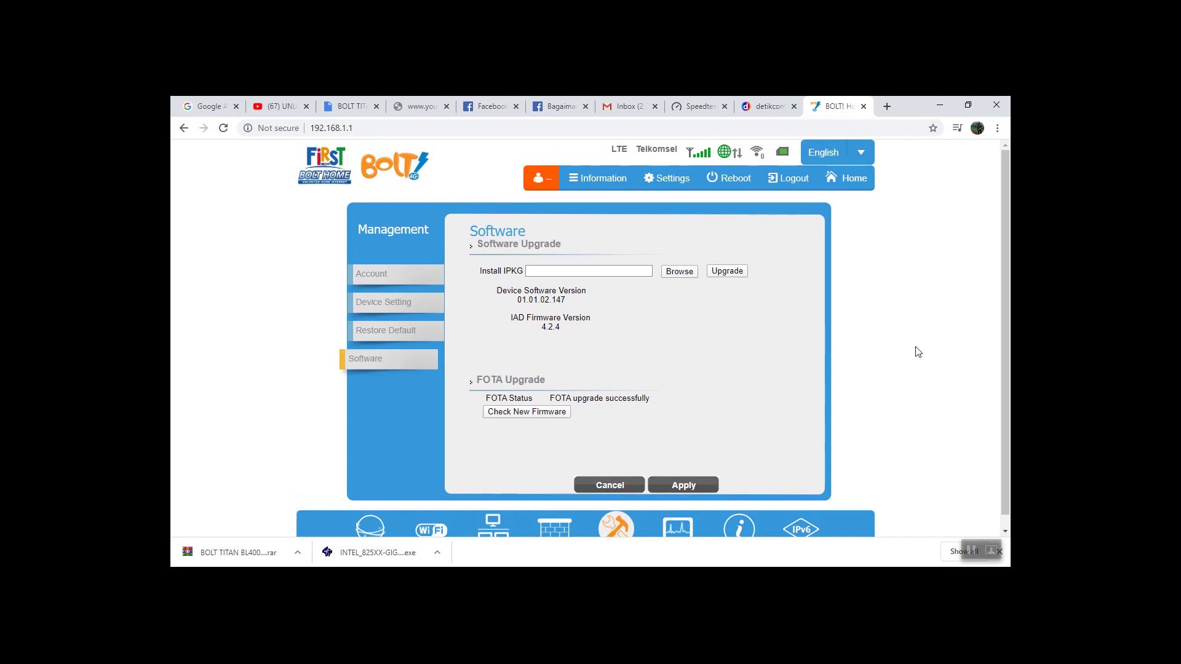
scroll(1006, 261, down, 1)
scroll(1007, 261, up, 1)
click(366, 131)
click(366, 134)
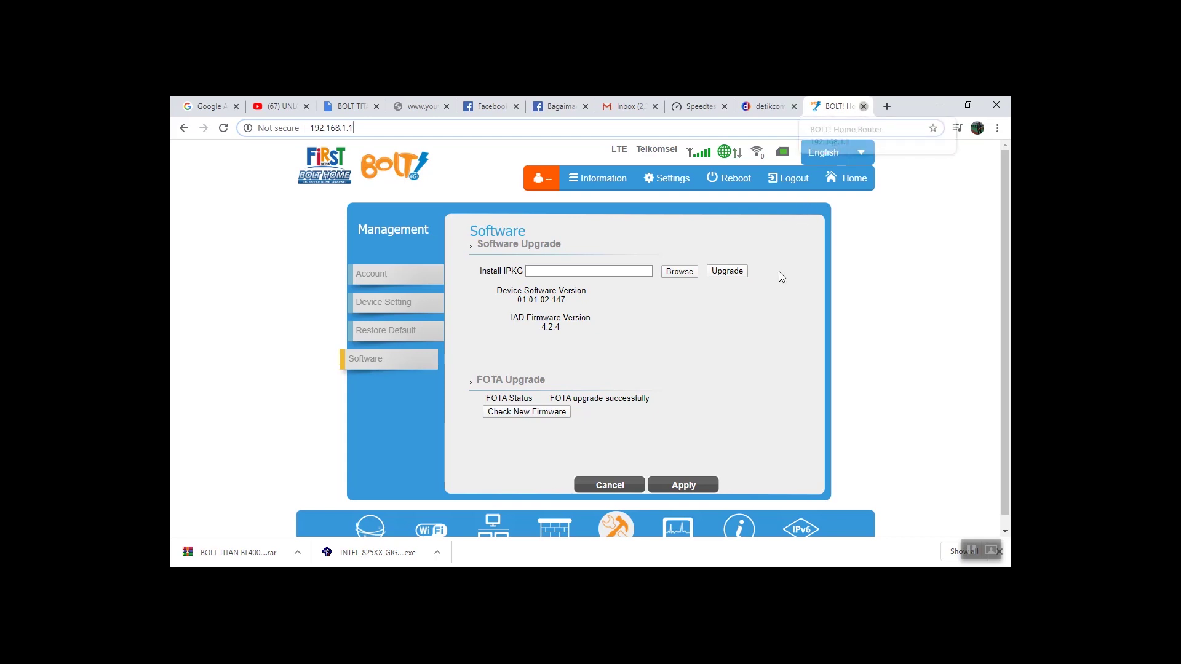
click(863, 106)
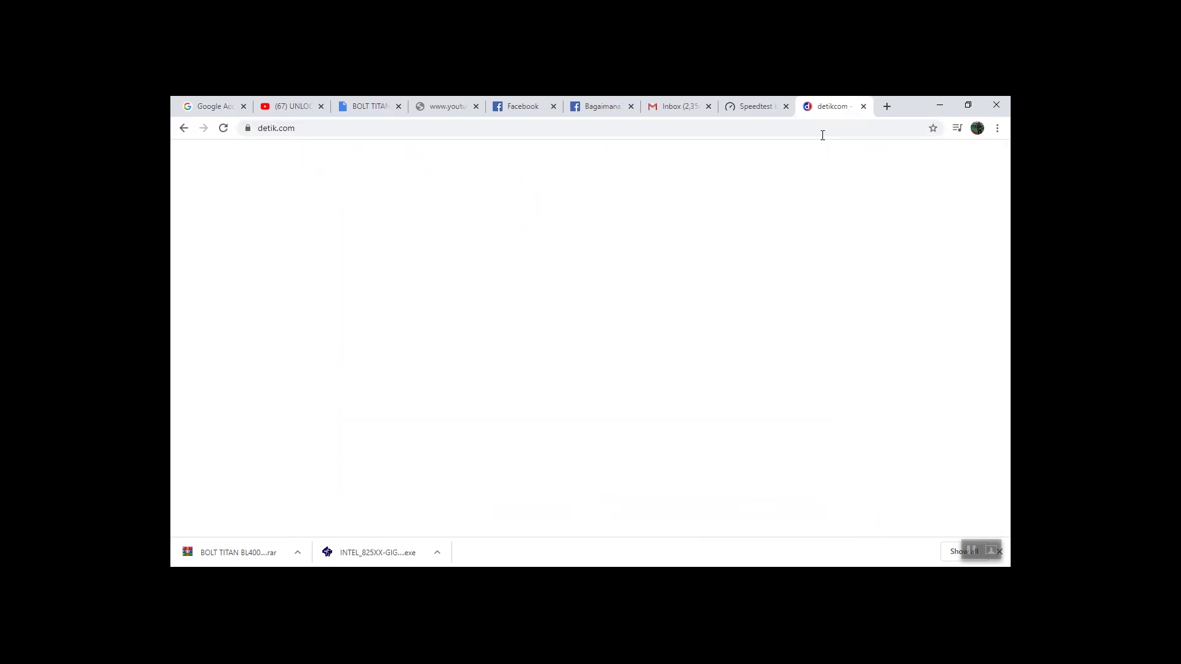
click(887, 107)
click(937, 107)
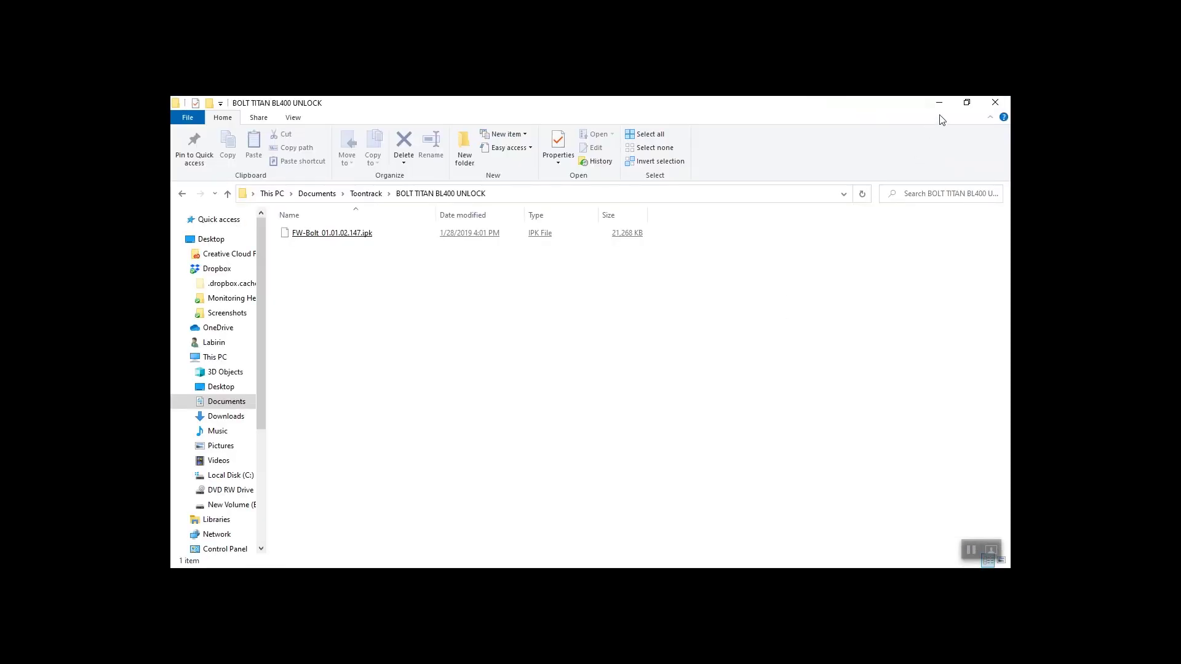
click(939, 103)
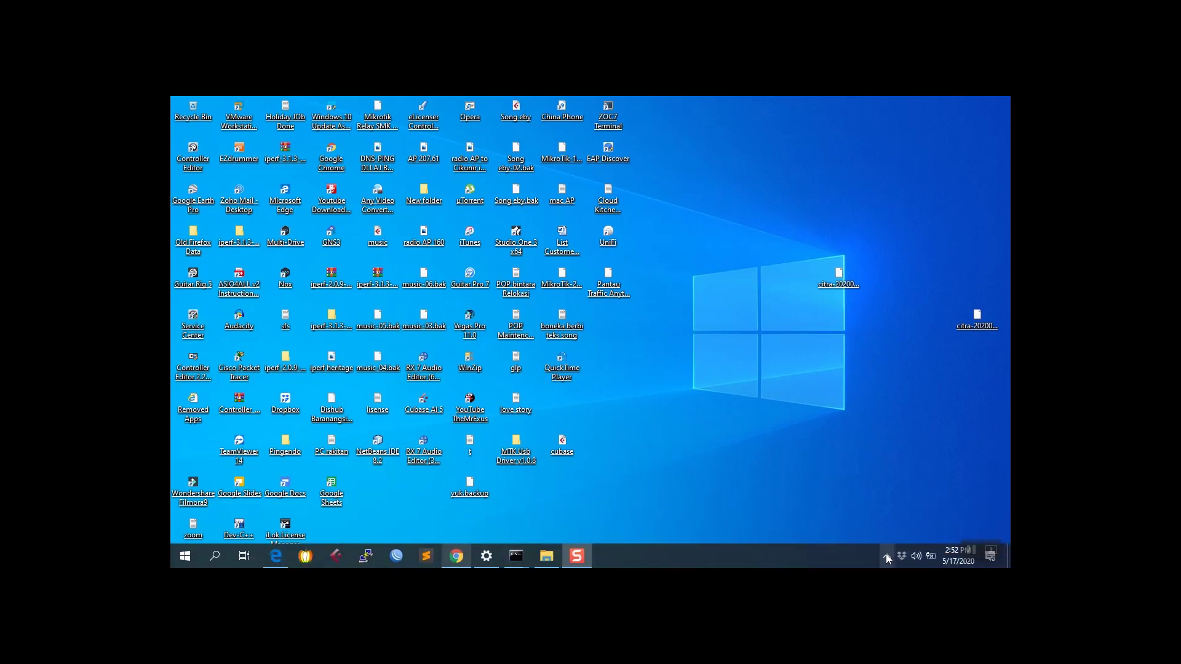
click(886, 556)
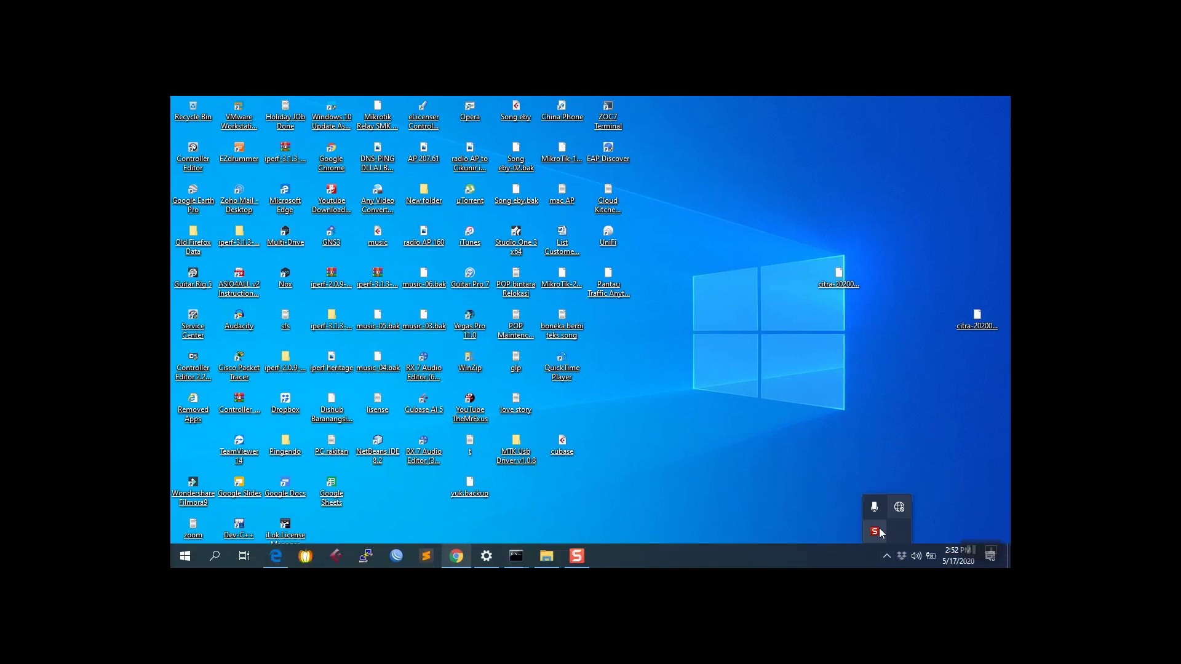
click(880, 530)
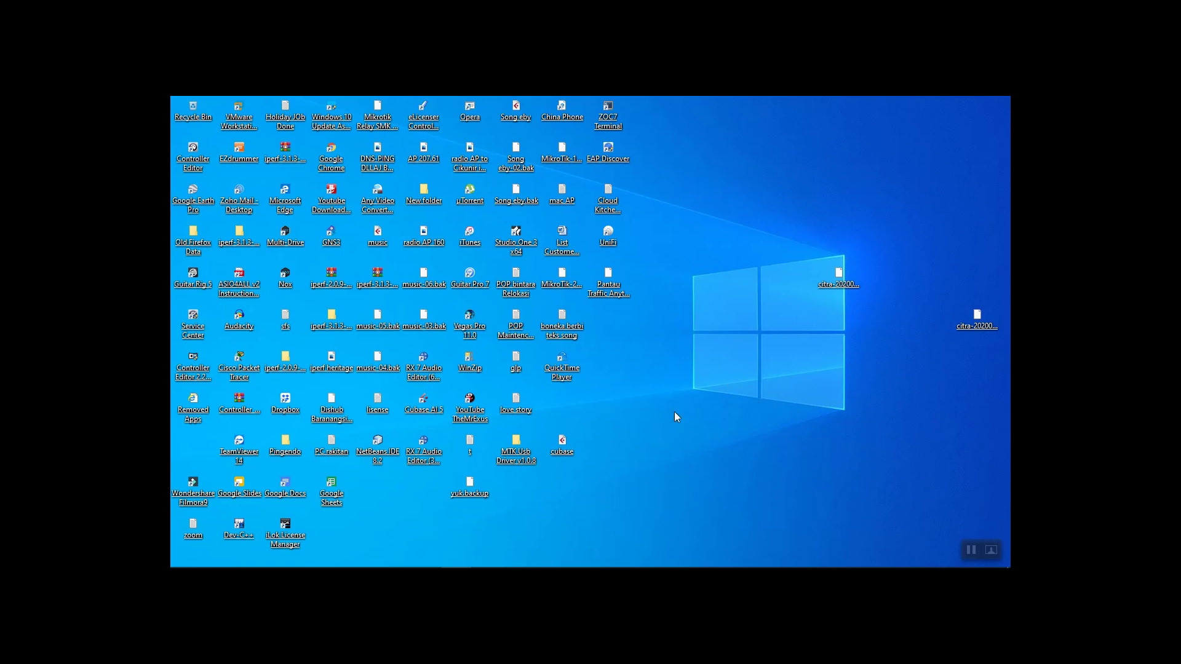
mouse_move(516, 556)
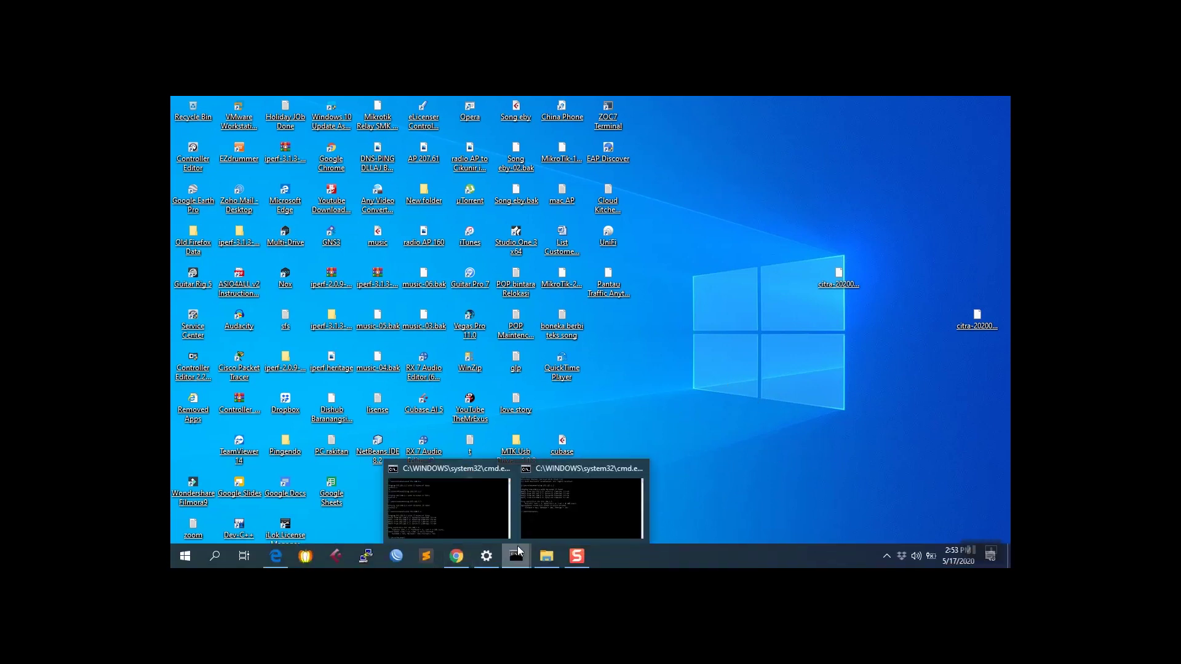
Re-run the ping to 192.168.1.1 in the second Command Prompt, then minimize it
click(613, 506)
key(Up)
key(Return)
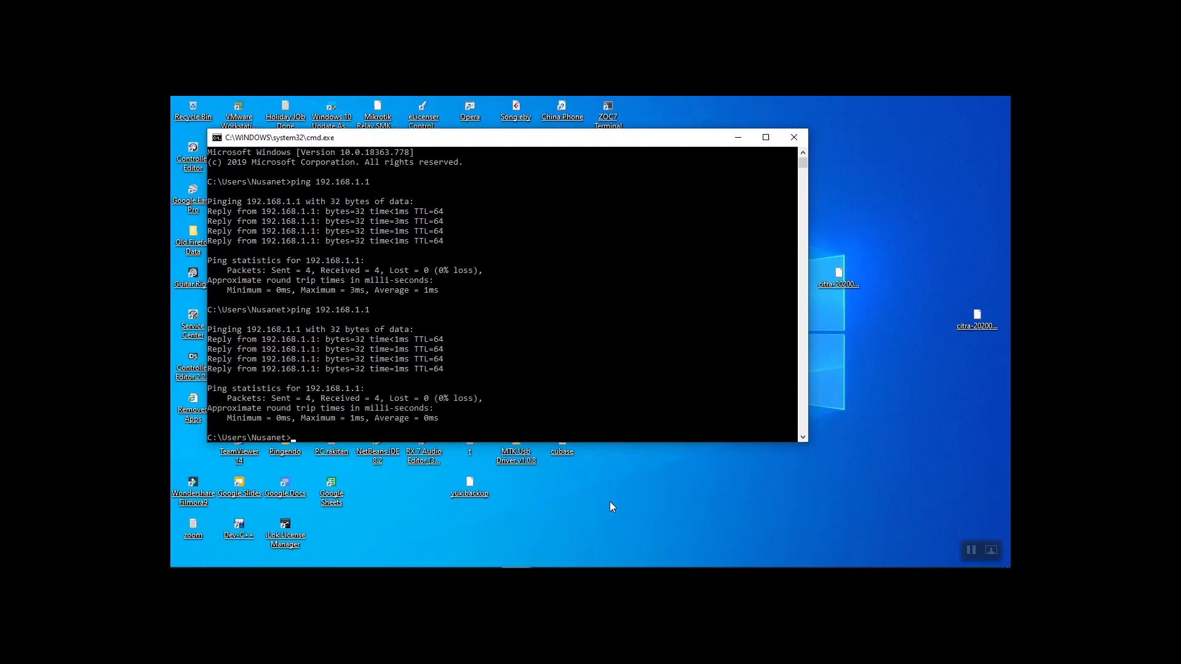
click(737, 136)
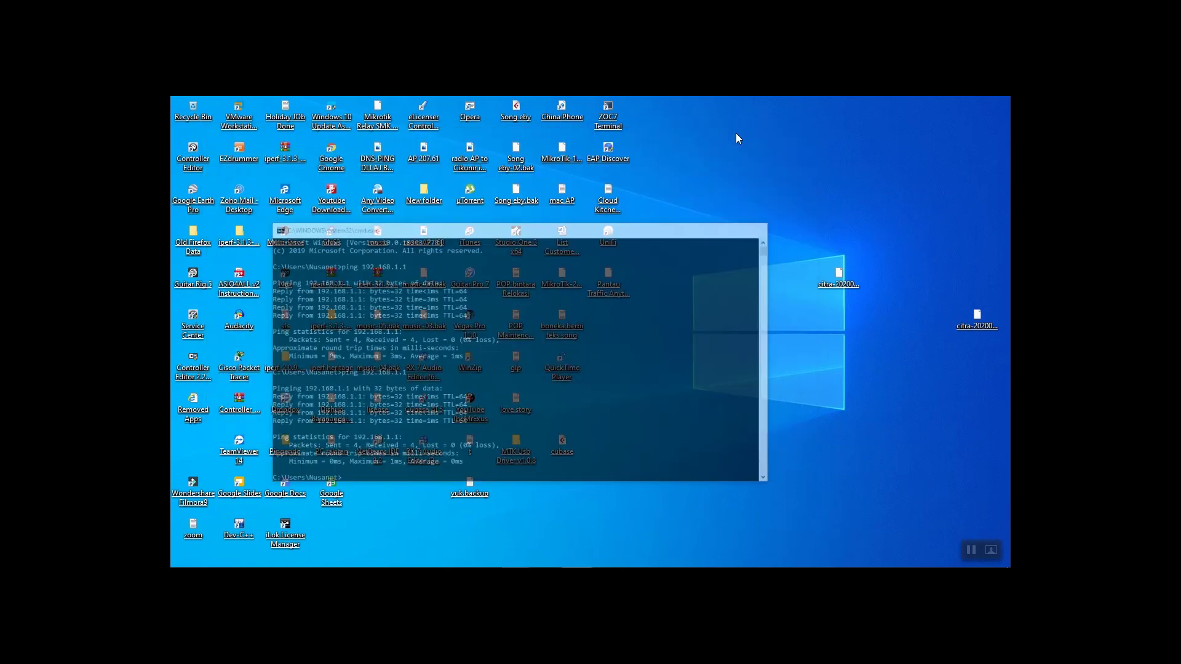
Open 192.168.1.1 in Chrome to show the router's Software page
click(457, 564)
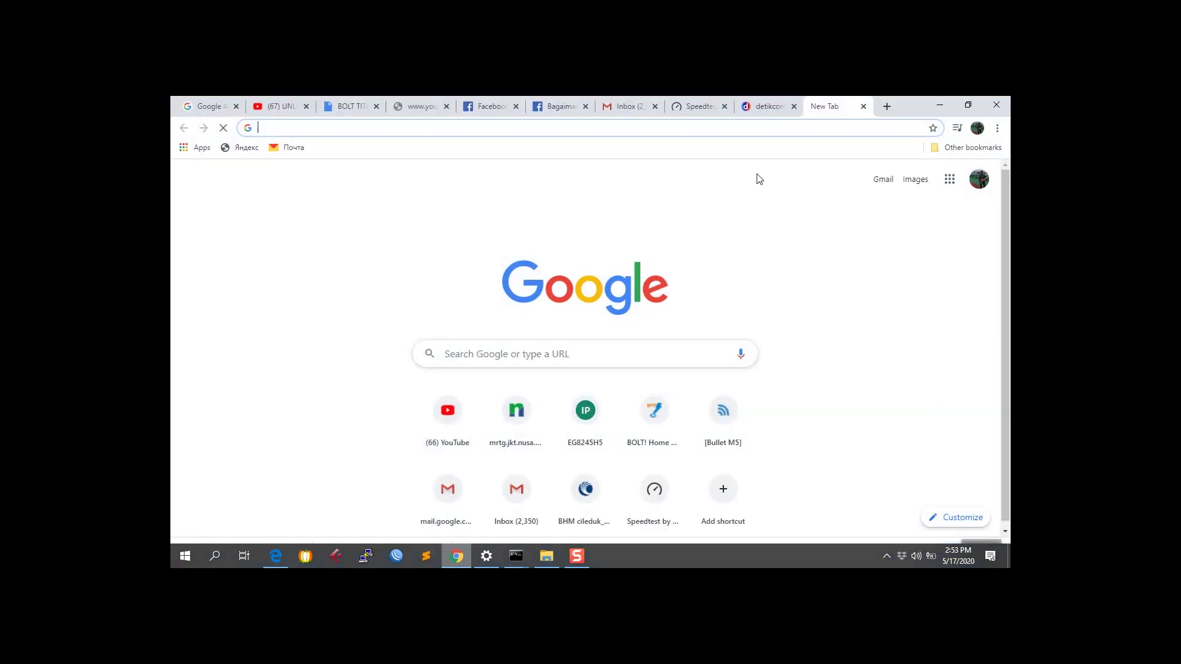
click(787, 128)
text(192.168)
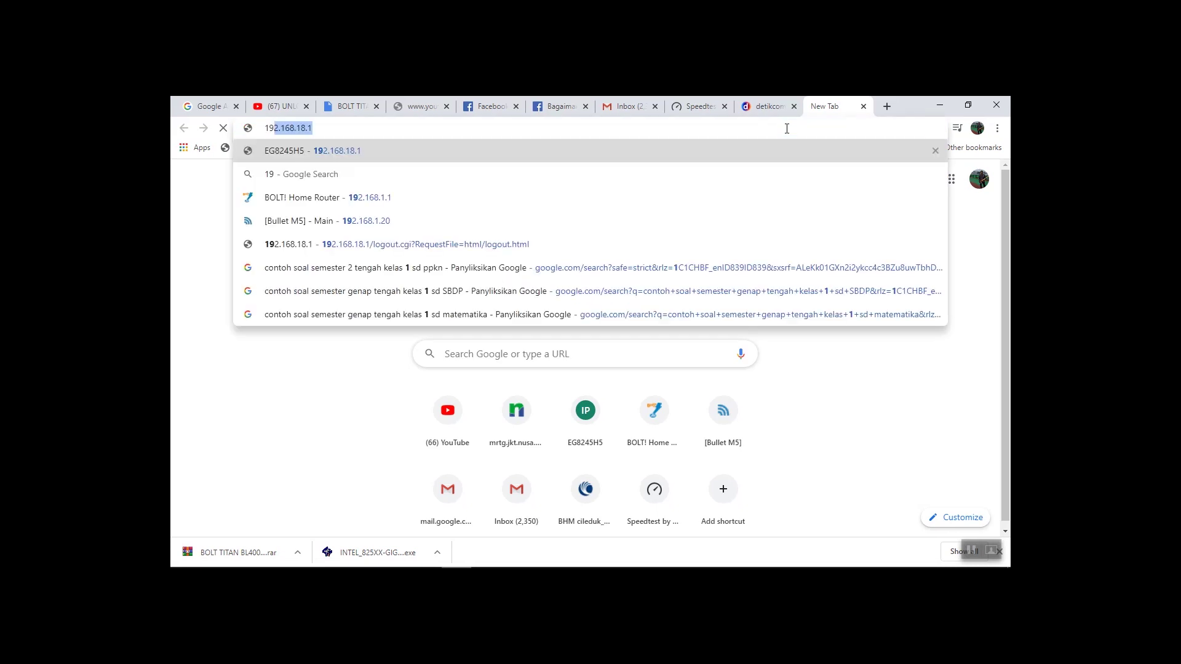
text(.1.1)
key(Return)
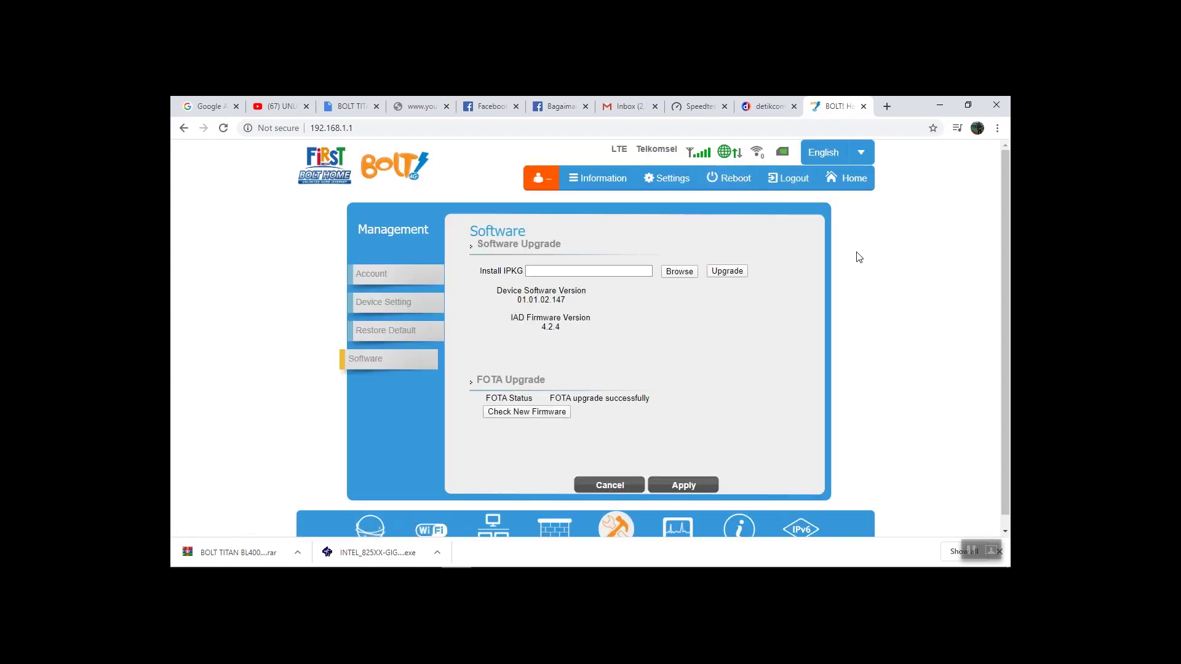
drag(613, 149, 705, 157)
drag(612, 150, 713, 159)
click(714, 159)
click(617, 185)
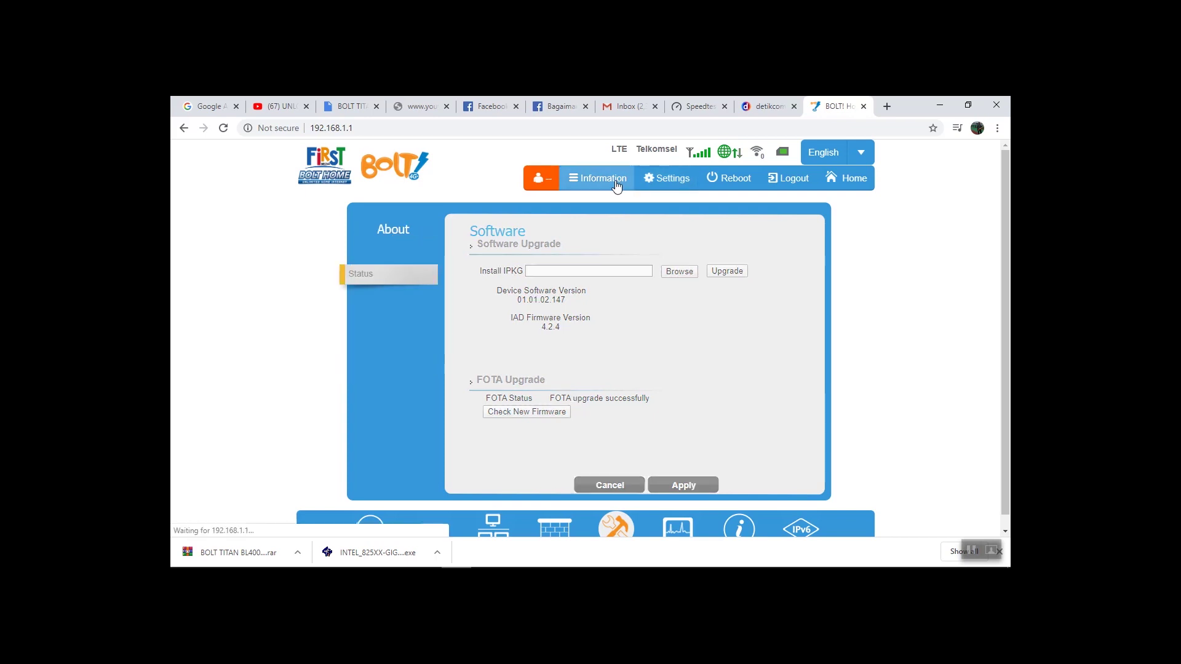
scroll(592, 294, down, 4)
scroll(591, 294, up, 4)
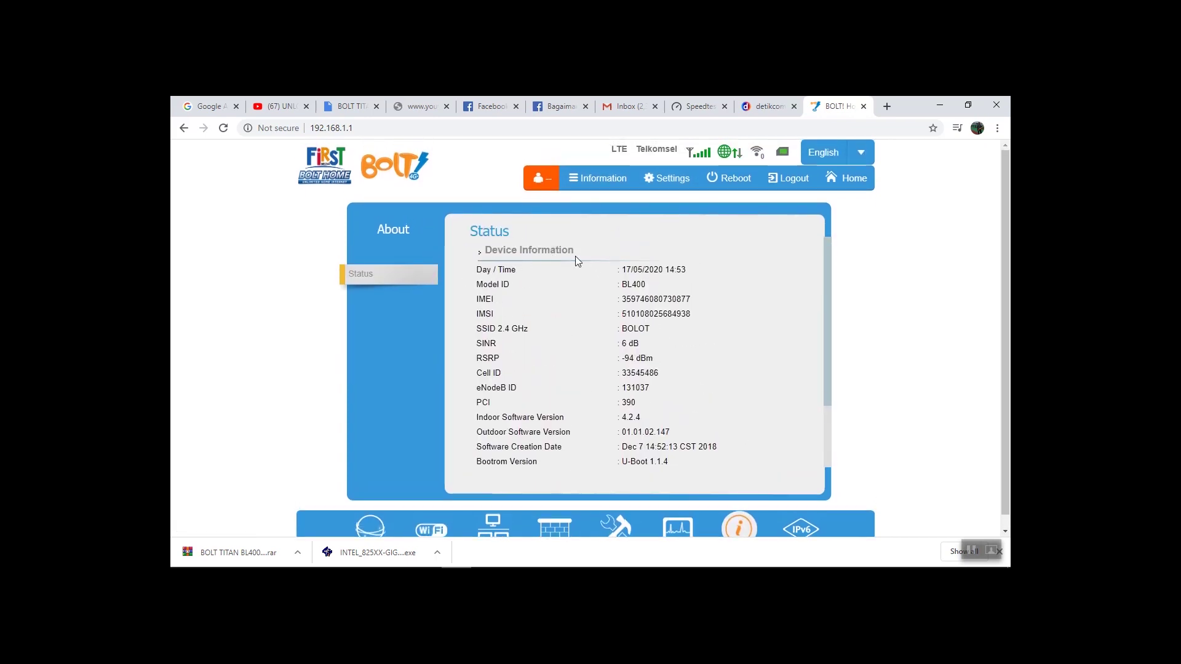
click(676, 179)
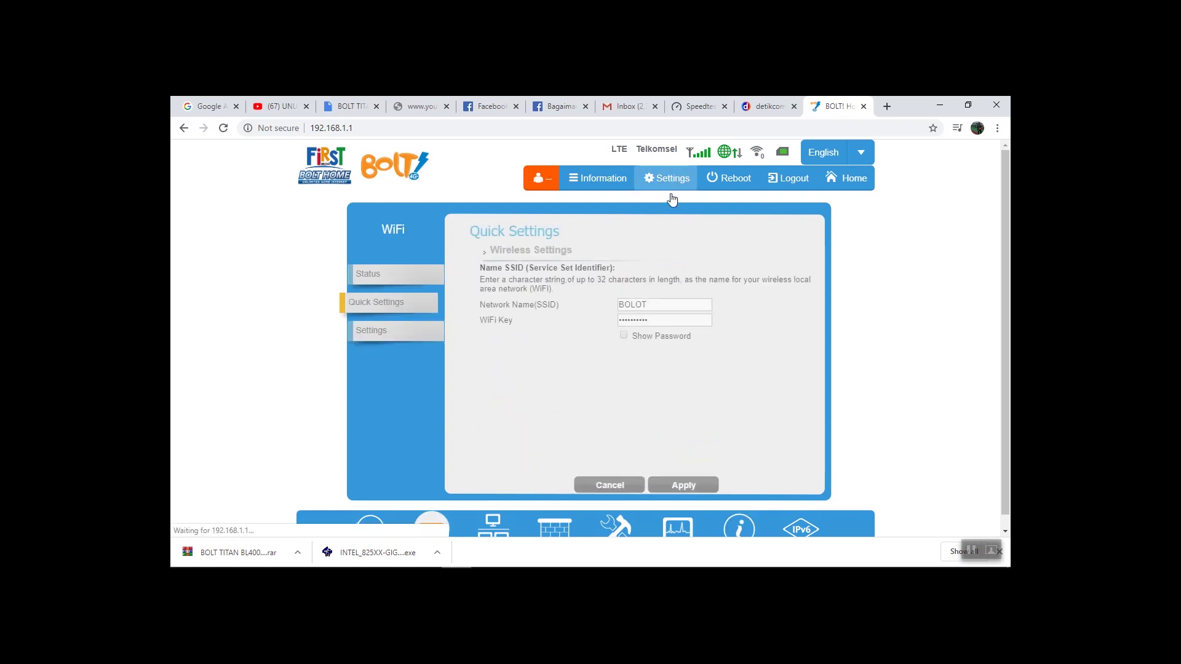
click(390, 330)
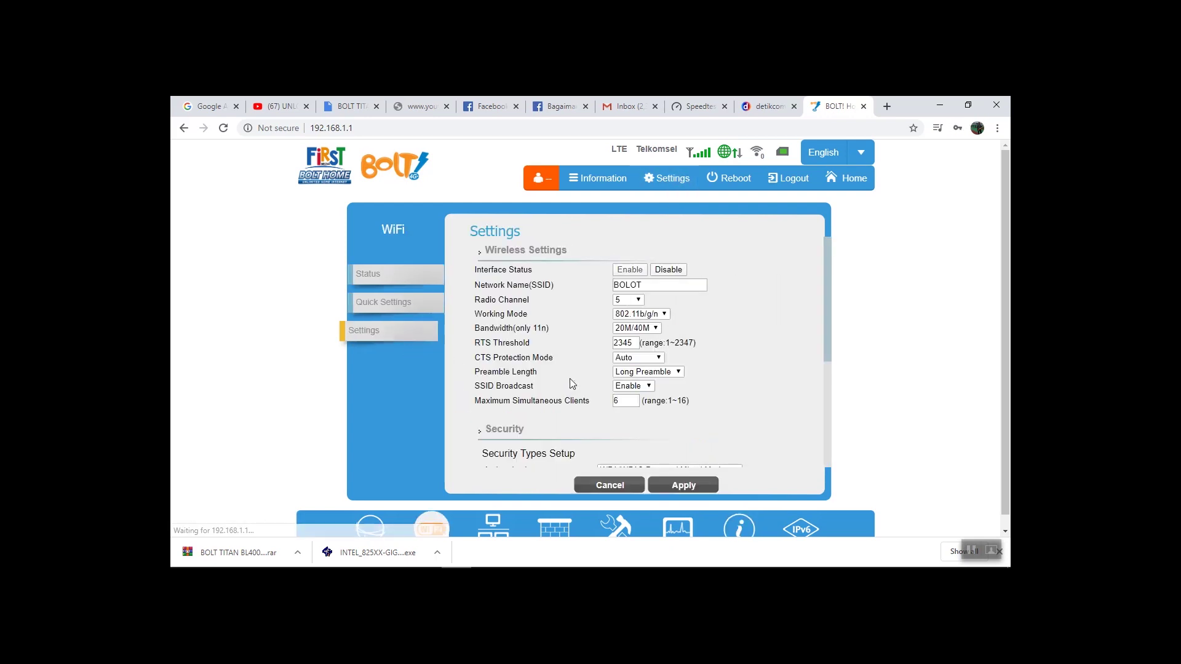
mouse_move(617, 527)
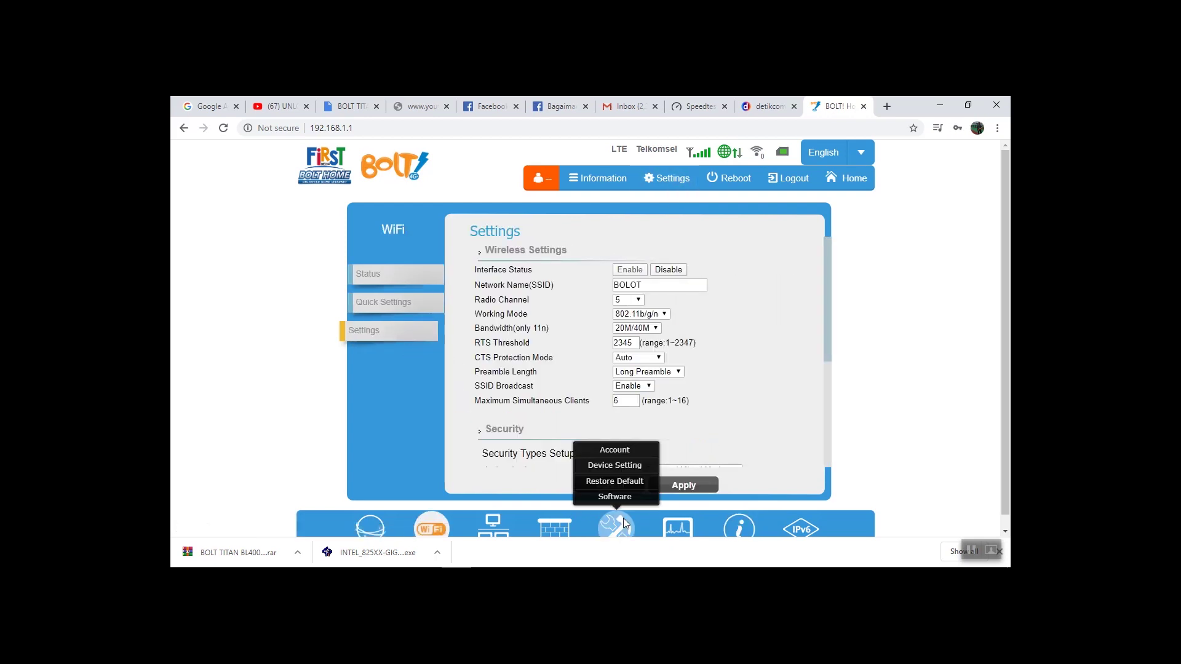
click(615, 497)
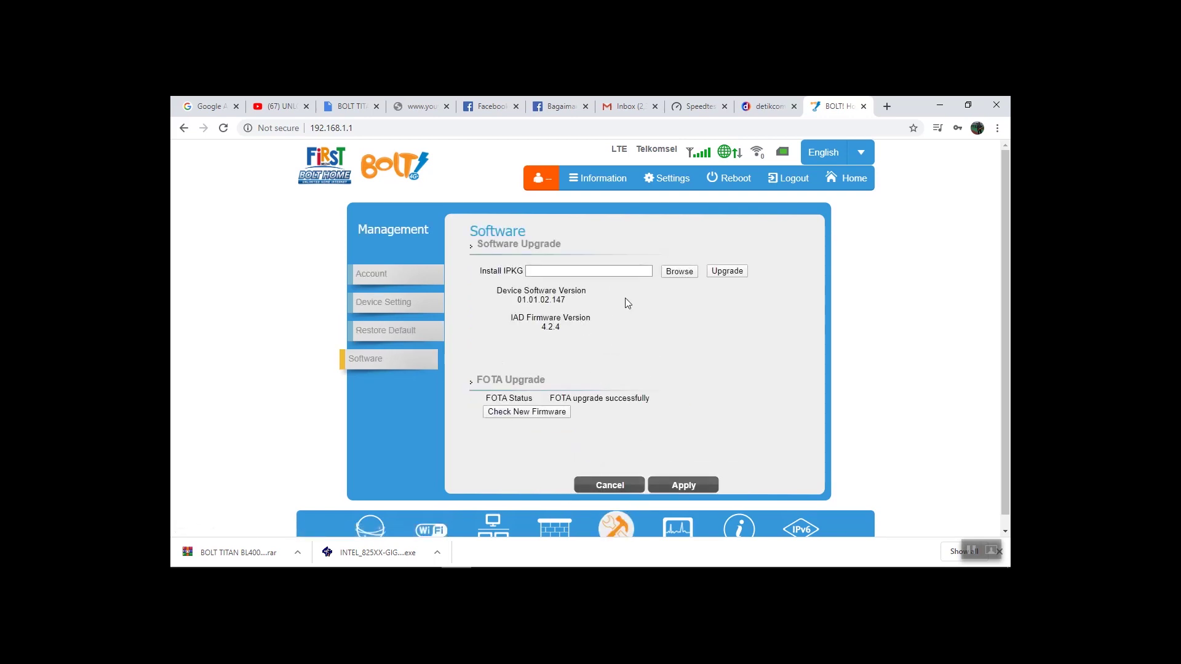
drag(540, 303, 537, 329)
click(399, 128)
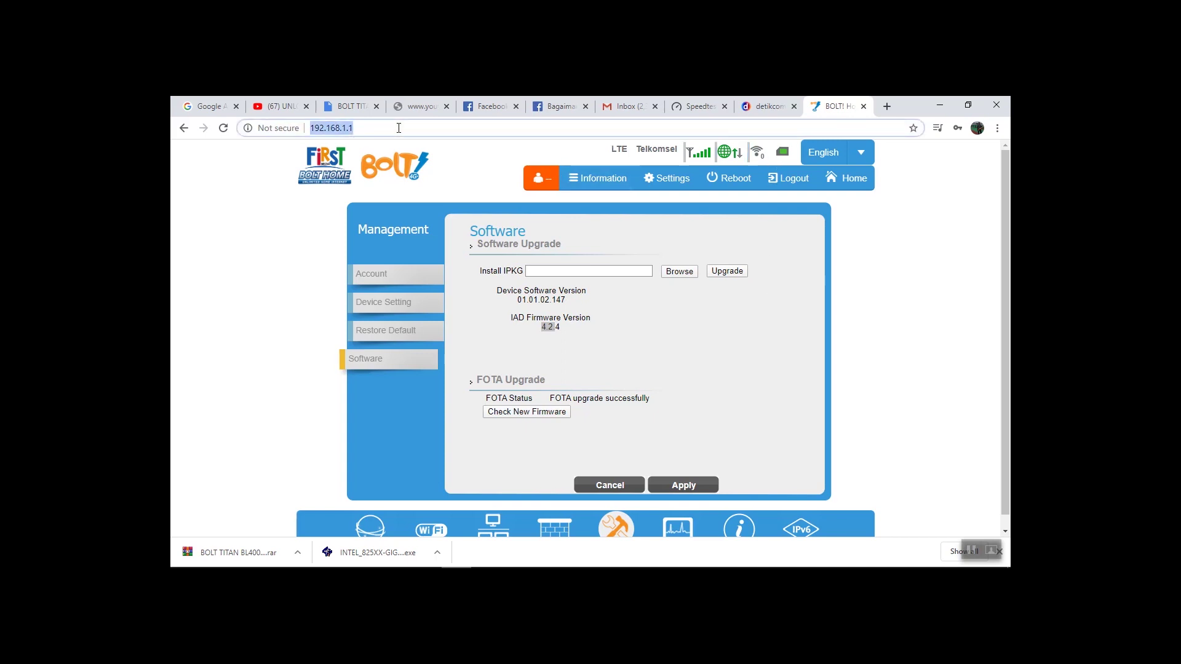
Reload the router admin page so the status bar refreshes its network information
key(Return)
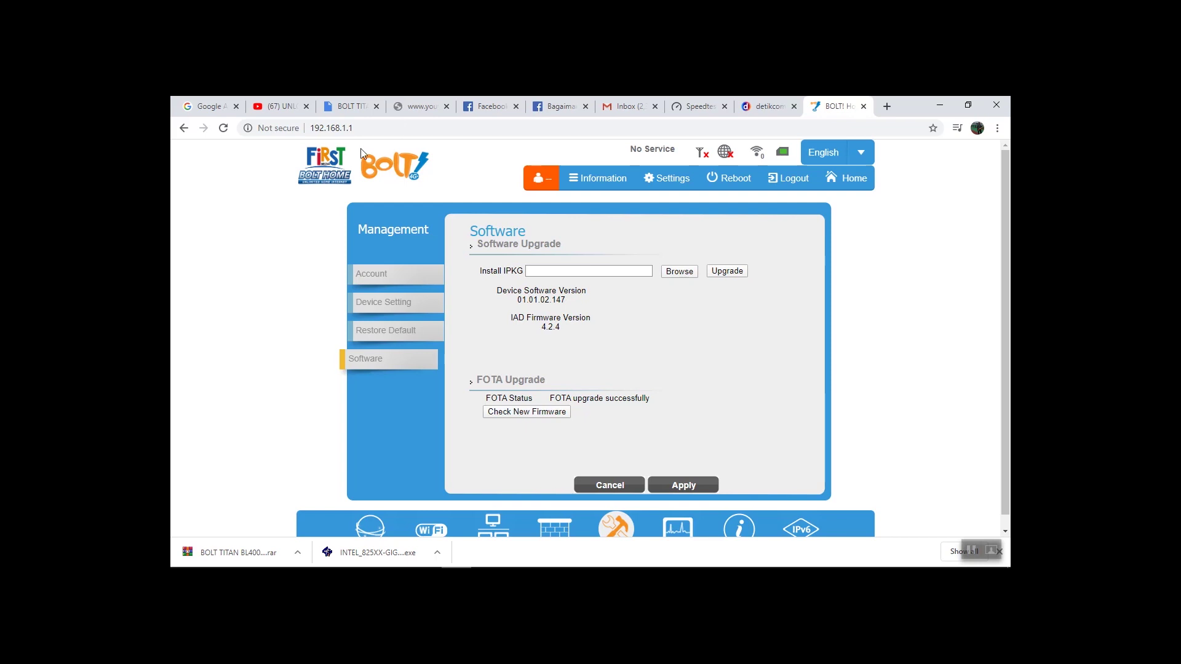
click(374, 129)
click(375, 132)
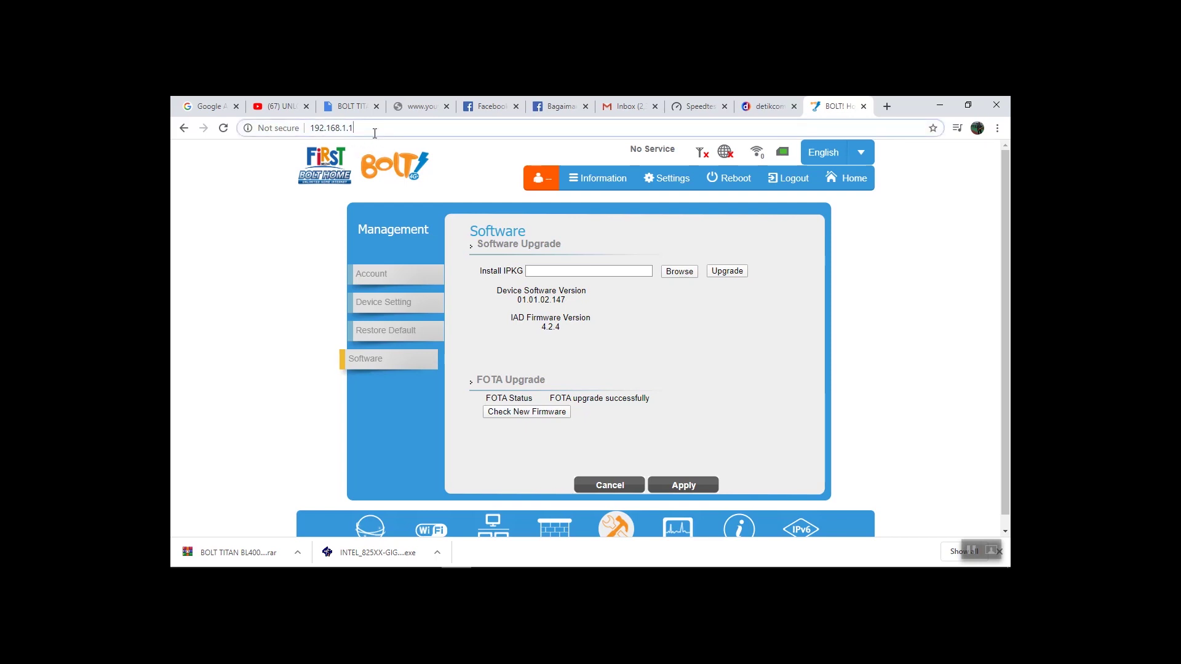
key(Return)
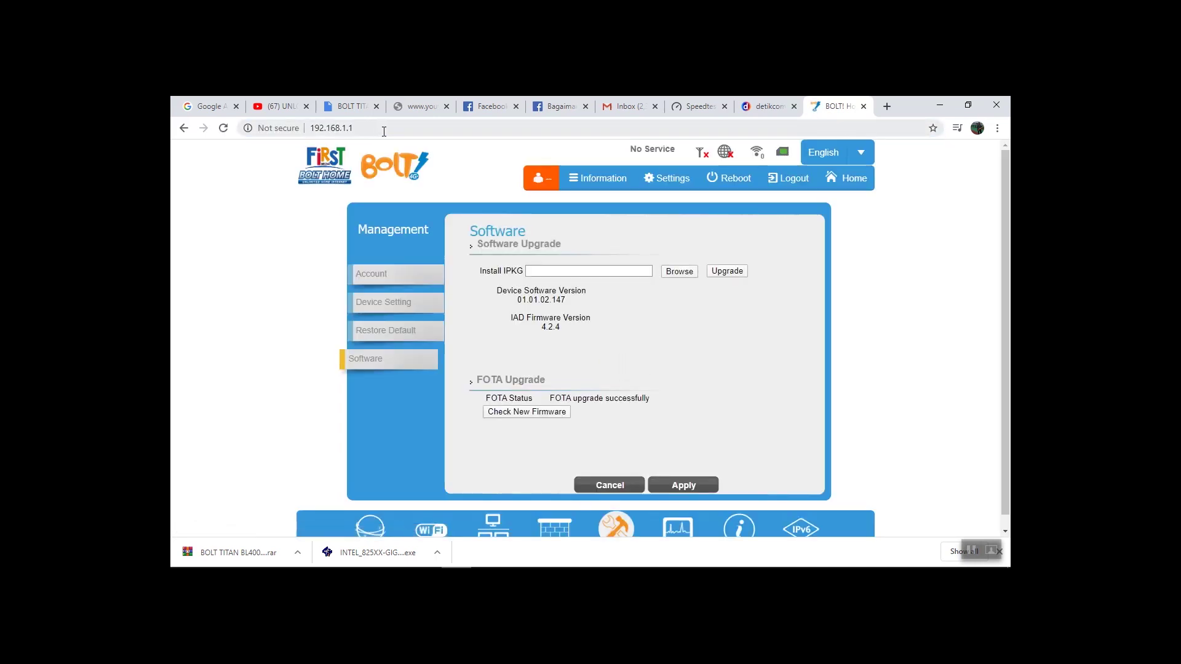
click(384, 132)
Highlight the Smartfren operator name in the status bar to confirm LTE on Smartfren
drag(635, 154, 673, 156)
click(694, 160)
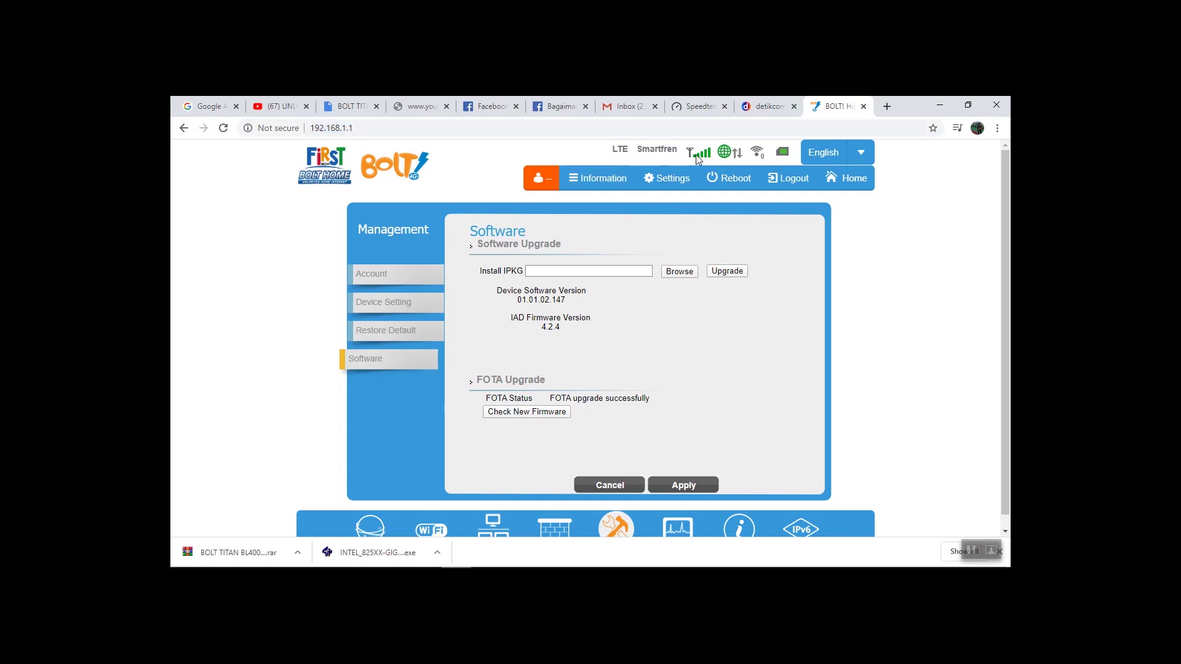
drag(635, 148, 663, 155)
click(670, 152)
click(674, 154)
drag(638, 149, 686, 153)
click(692, 151)
Log out, then dismiss the saved-password suggestions under the Admin Password field
click(785, 189)
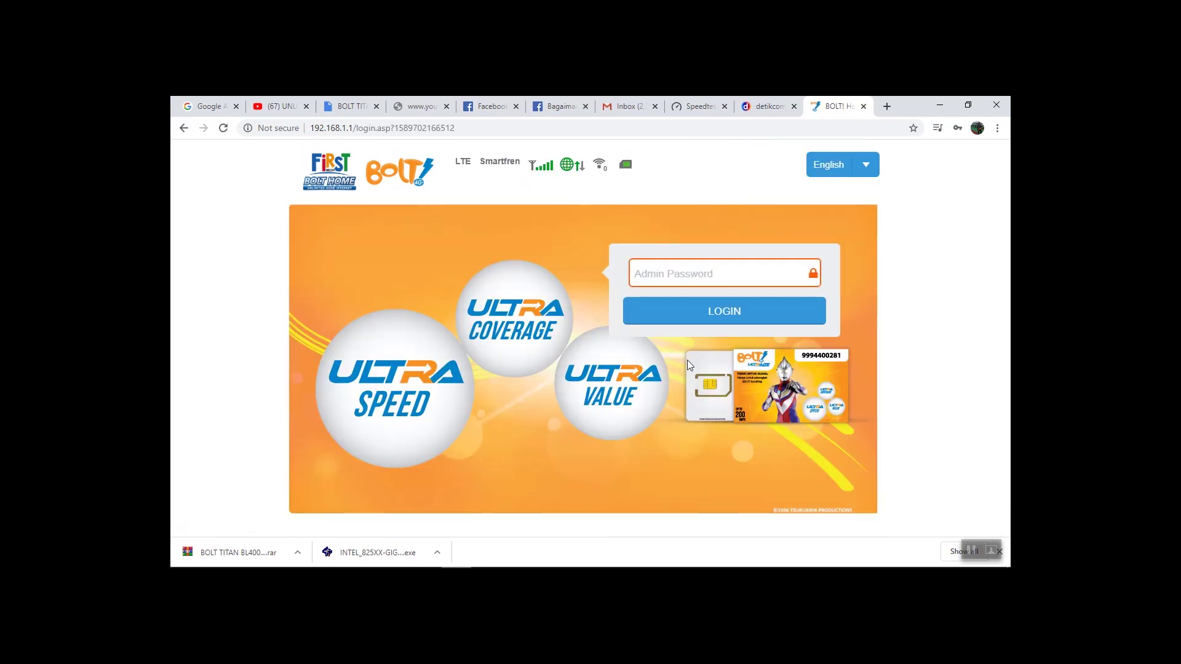
click(717, 278)
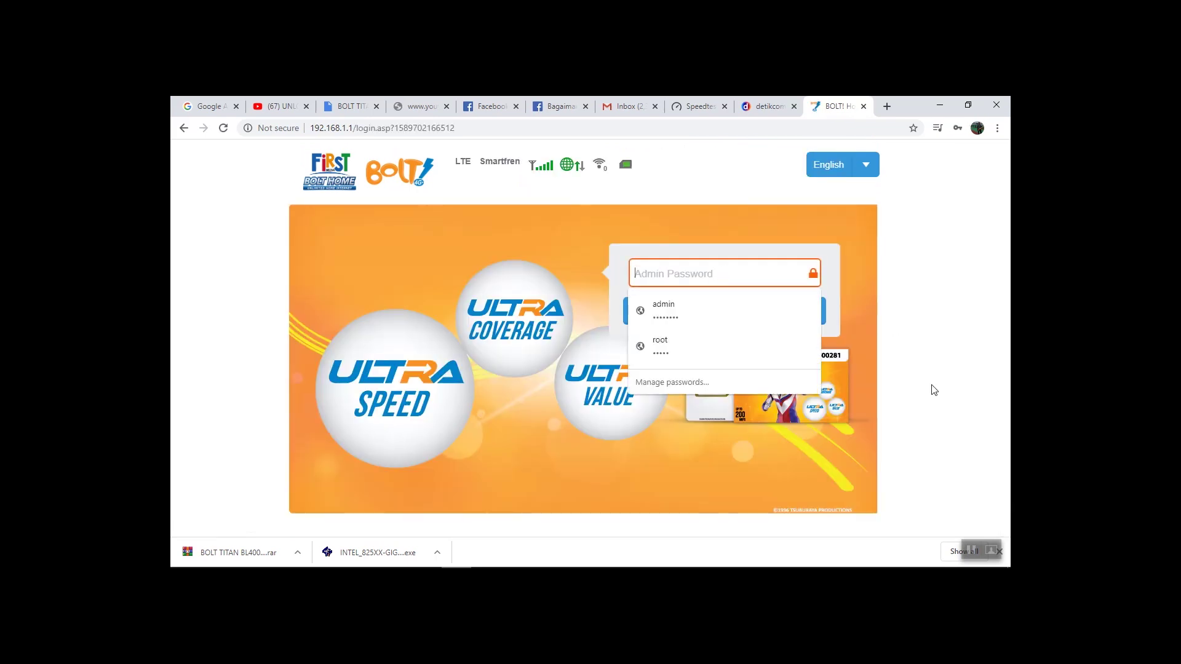
click(970, 541)
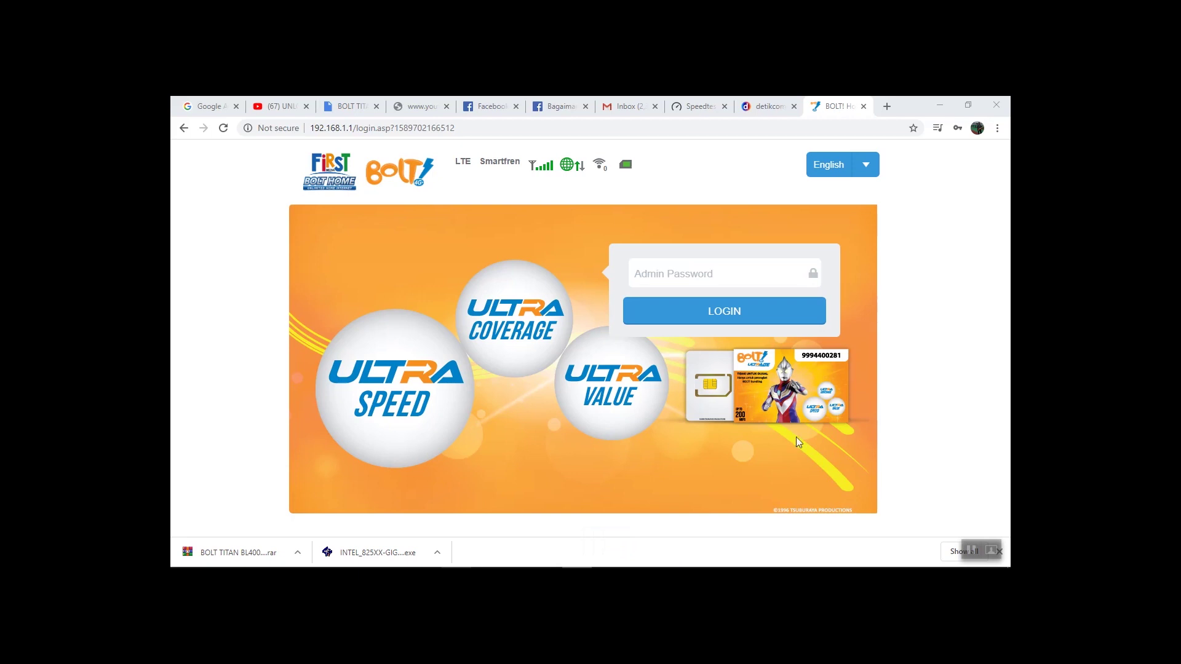